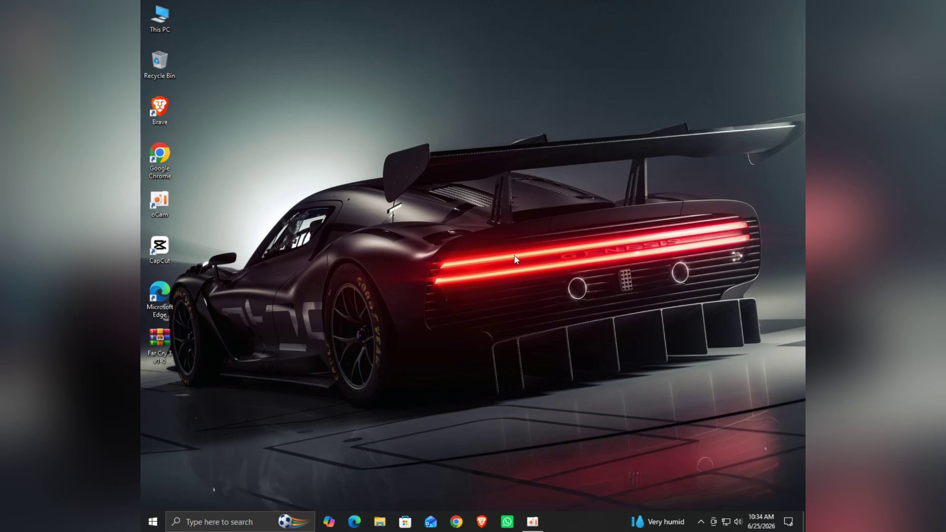
- Refresh the desktop, then review the PC specs under System > About: i5-3470, 8 GB RAM, 119 GB
{"action": "right_click", "coordinate": [348, 111]}
{"action": "left_click", "coordinate": [393, 141]}
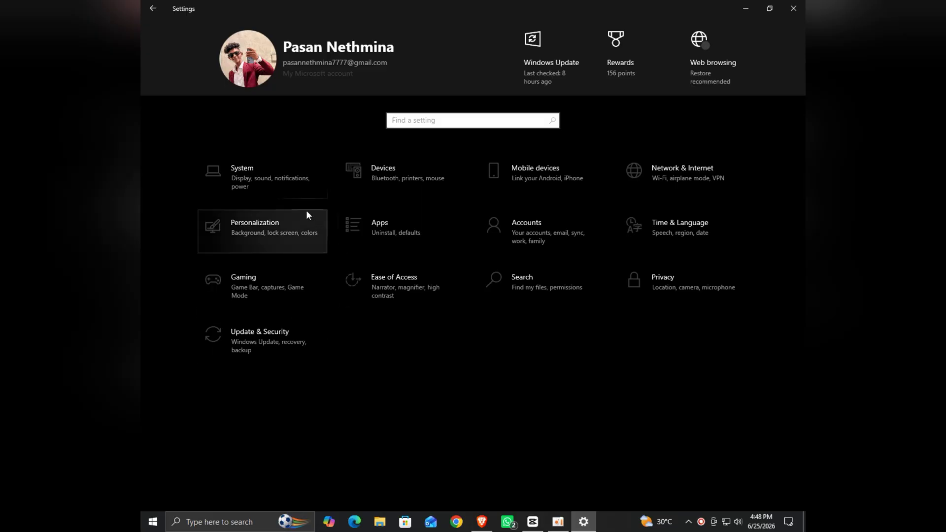
{"action": "left_click", "coordinate": [299, 172]}
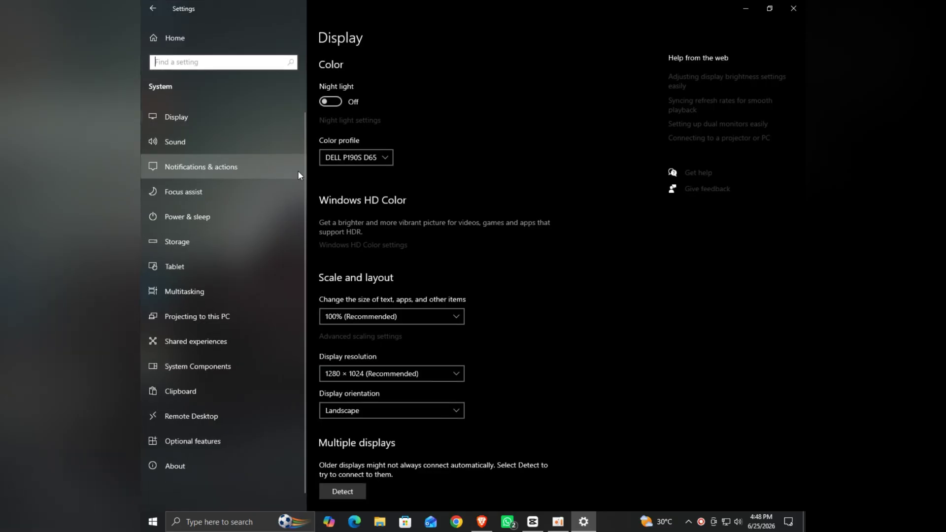
{"action": "left_click", "coordinate": [217, 462]}
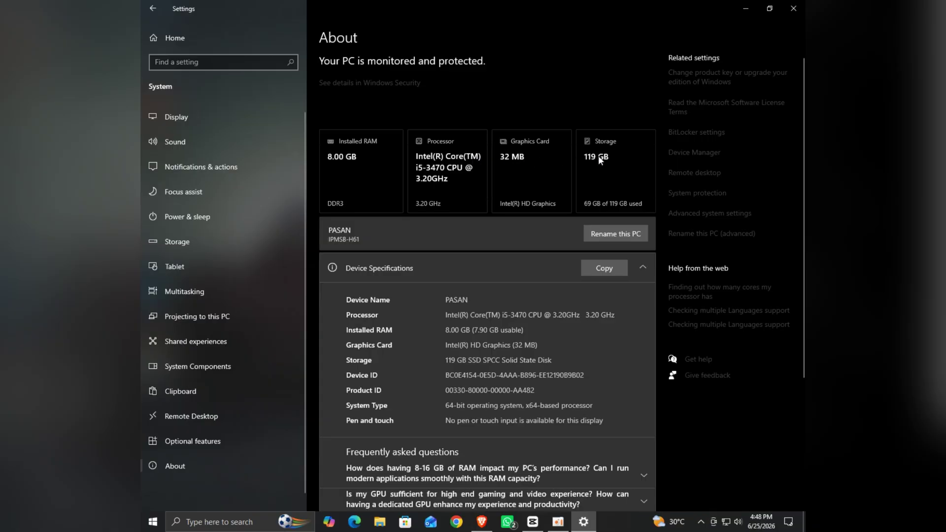
{"action": "scroll", "coordinate": [562, 175], "scroll_direction": "down", "scroll_amount": 3}
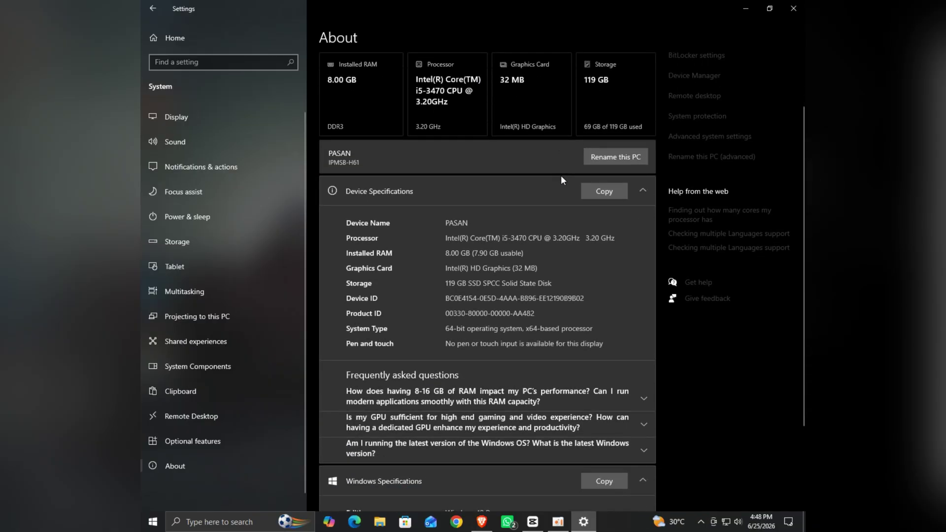
{"action": "scroll", "coordinate": [547, 180], "scroll_direction": "down", "scroll_amount": 3}
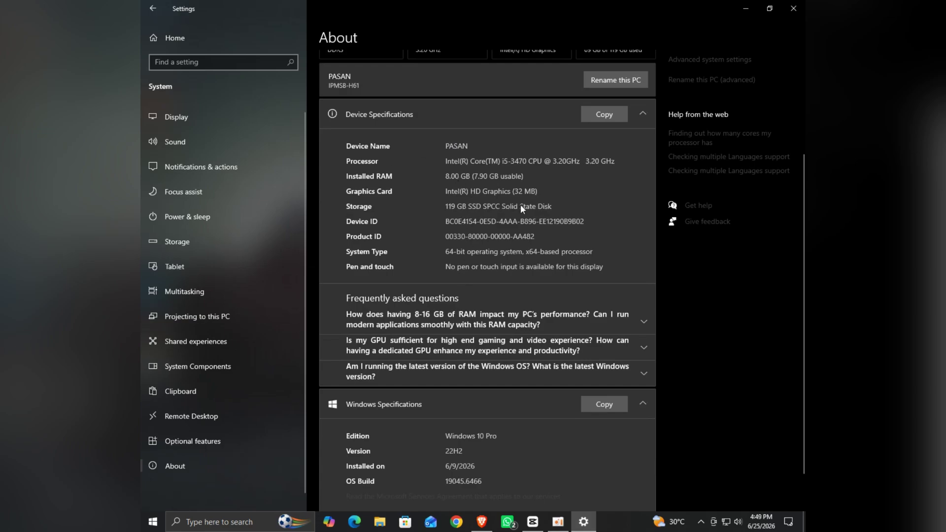
{"action": "scroll", "coordinate": [504, 255], "scroll_direction": "down", "scroll_amount": 2}
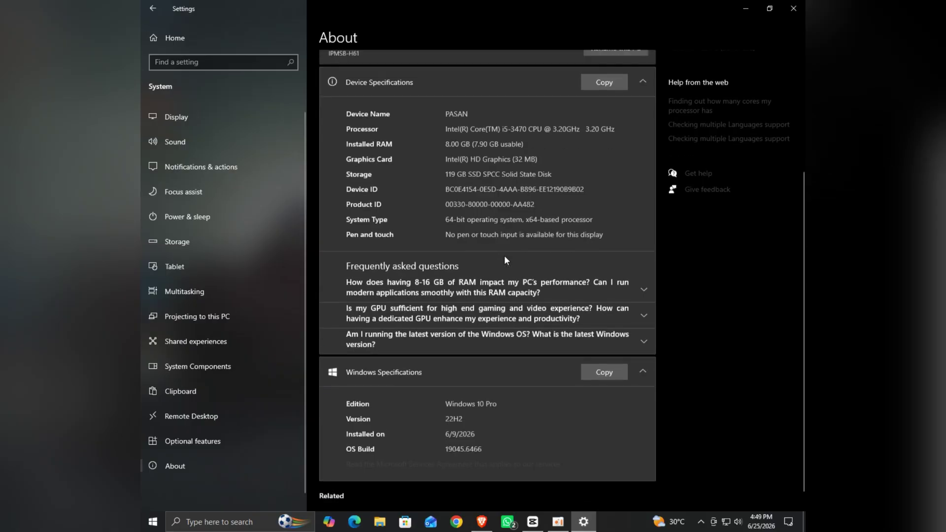
{"action": "scroll", "coordinate": [462, 380], "scroll_direction": "up", "scroll_amount": 8}
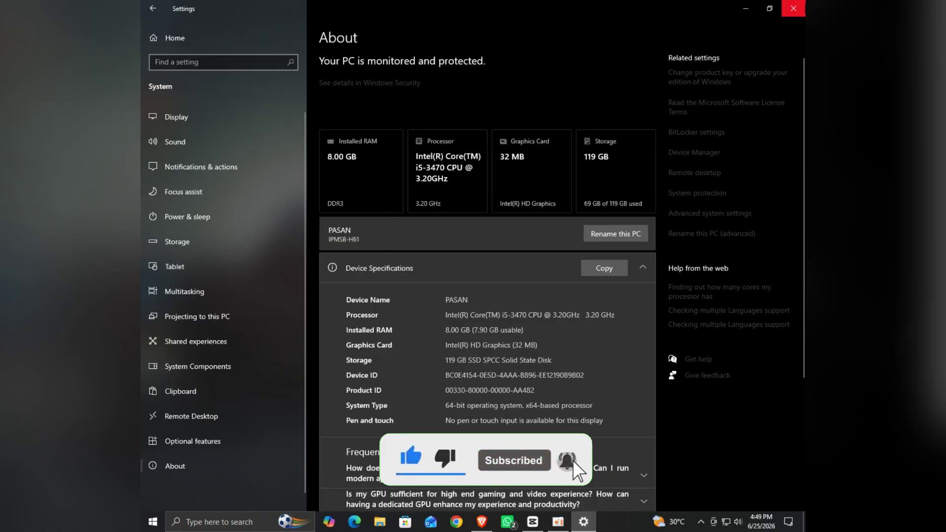
- Close Settings, refresh the desktop, and launch Google Chrome from its desktop shortcut
{"action": "left_click", "coordinate": [793, 9]}
{"action": "right_click", "coordinate": [488, 117]}
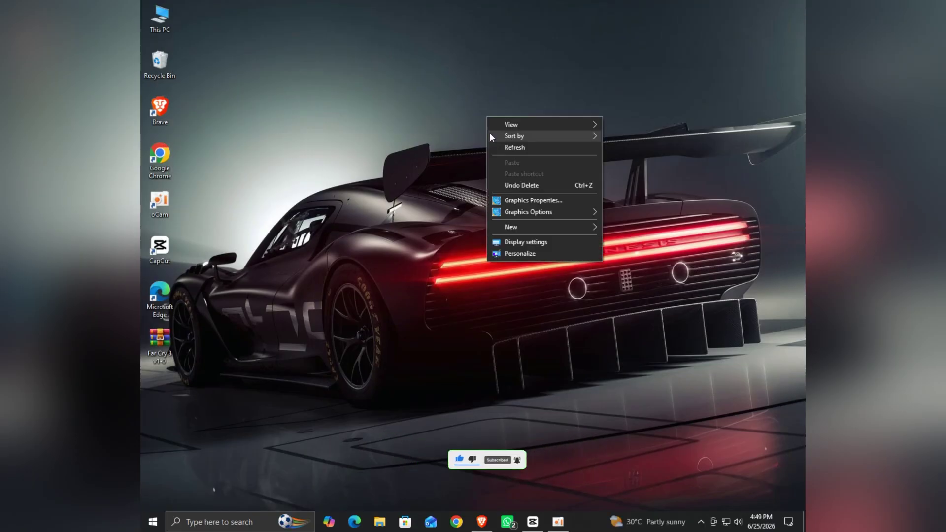
{"action": "left_click", "coordinate": [500, 142]}
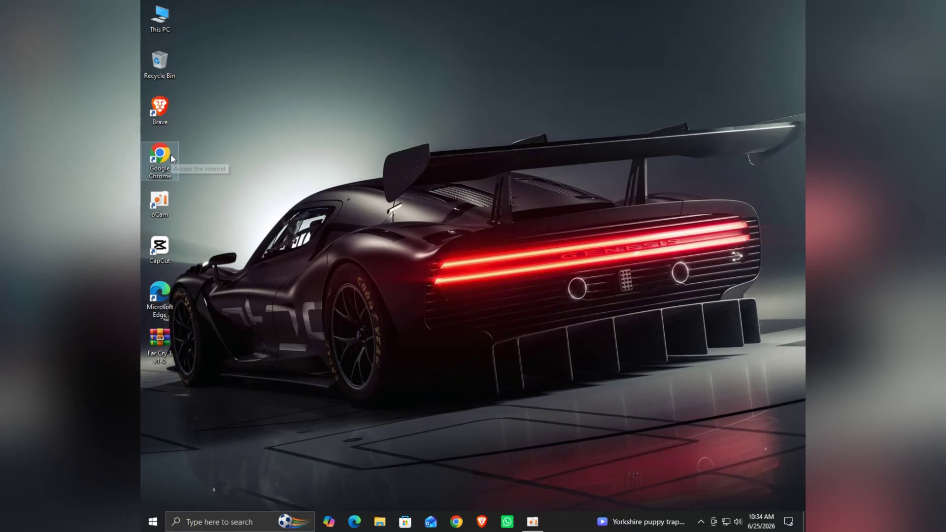
{"action": "right_click", "coordinate": [171, 155]}
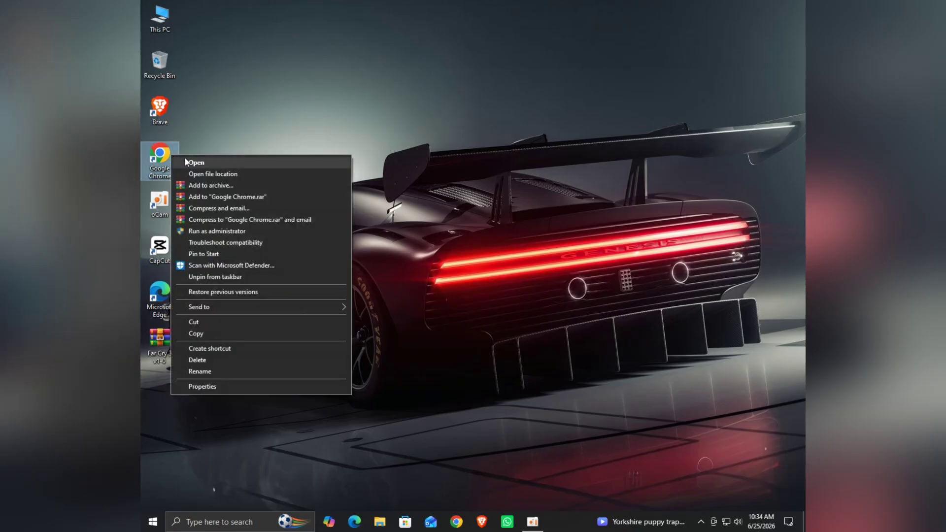
{"action": "left_click", "coordinate": [191, 164]}
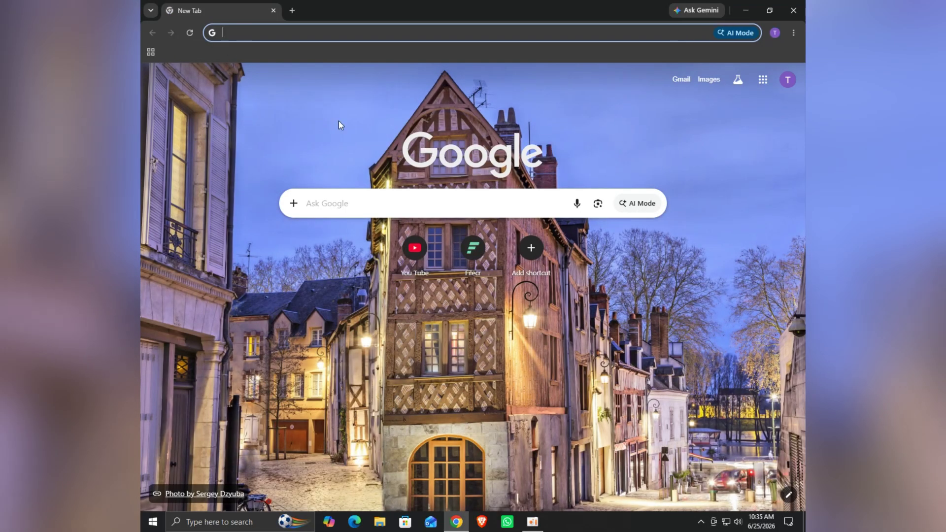
- Search Google for 'filecr'
{"action": "left_click", "coordinate": [349, 207]}
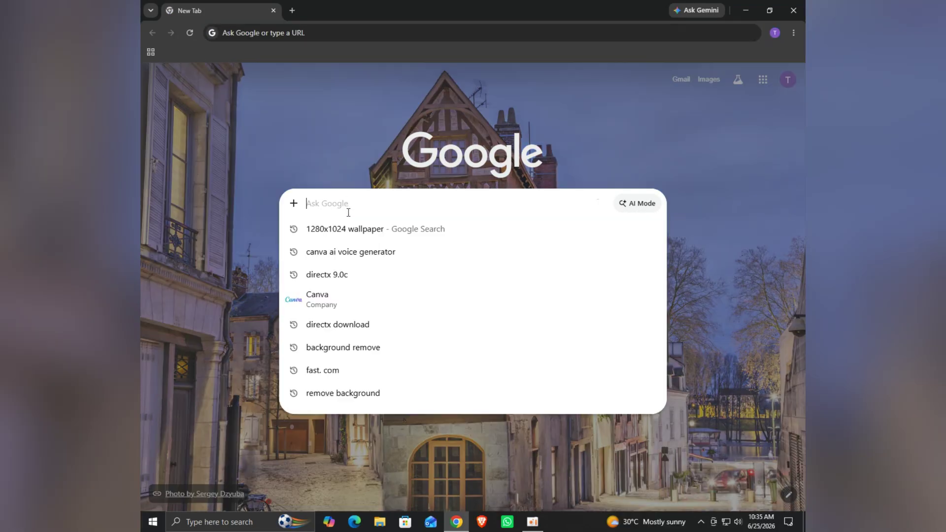
{"action": "left_click", "coordinate": [268, 191]}
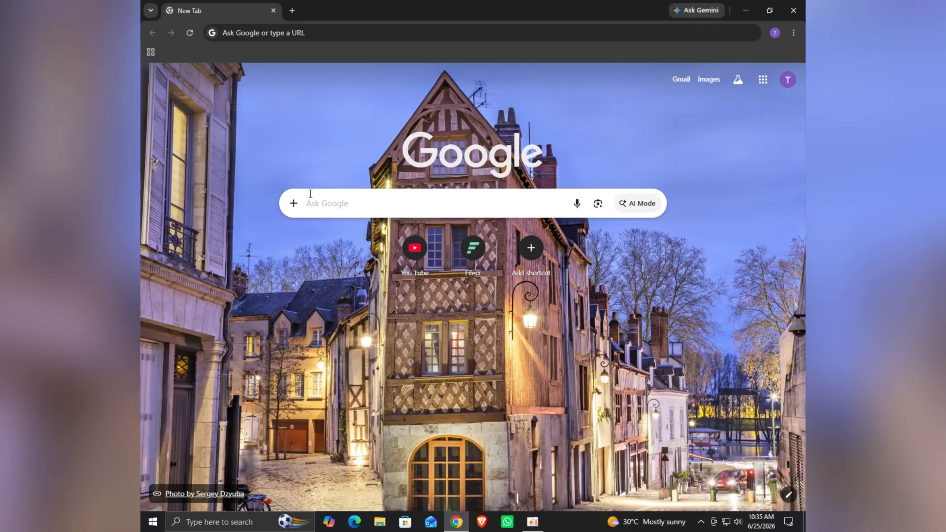
{"action": "left_click", "coordinate": [329, 202]}
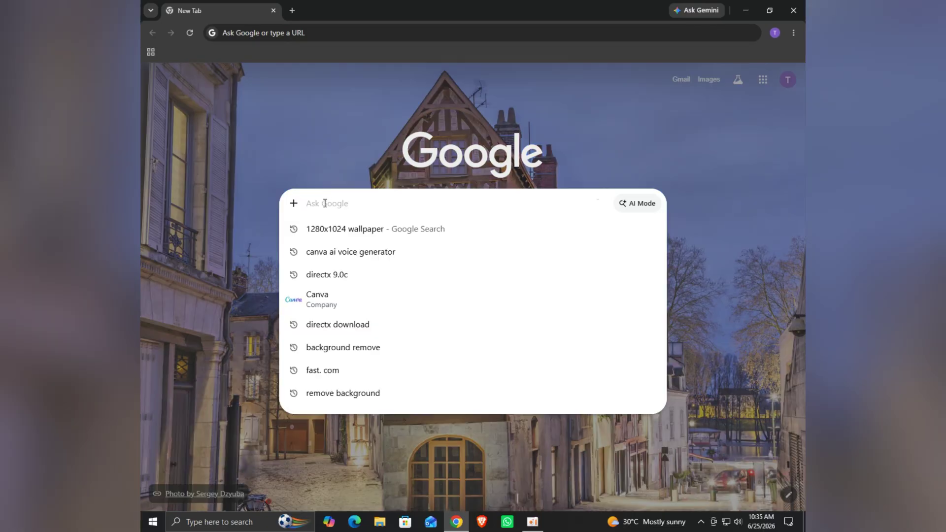
{"action": "type", "text": "file"}
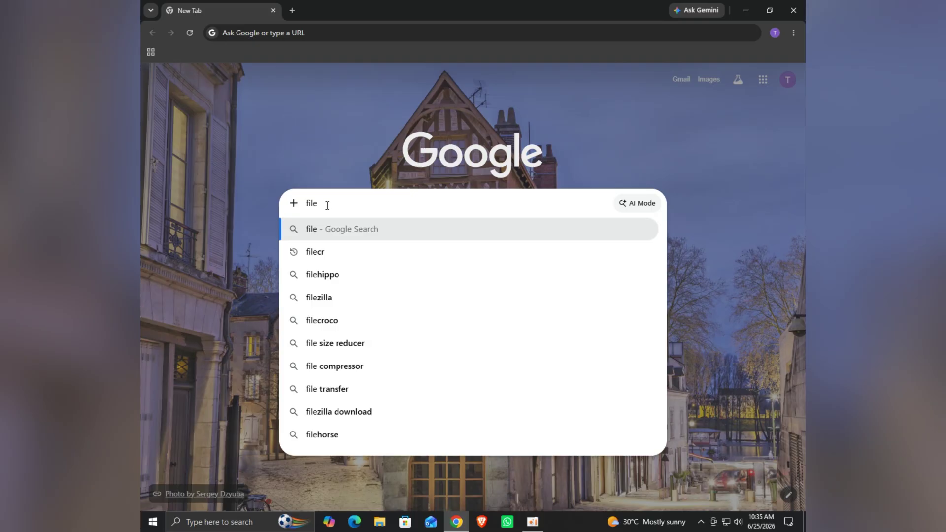
{"action": "type", "text": "cr"}
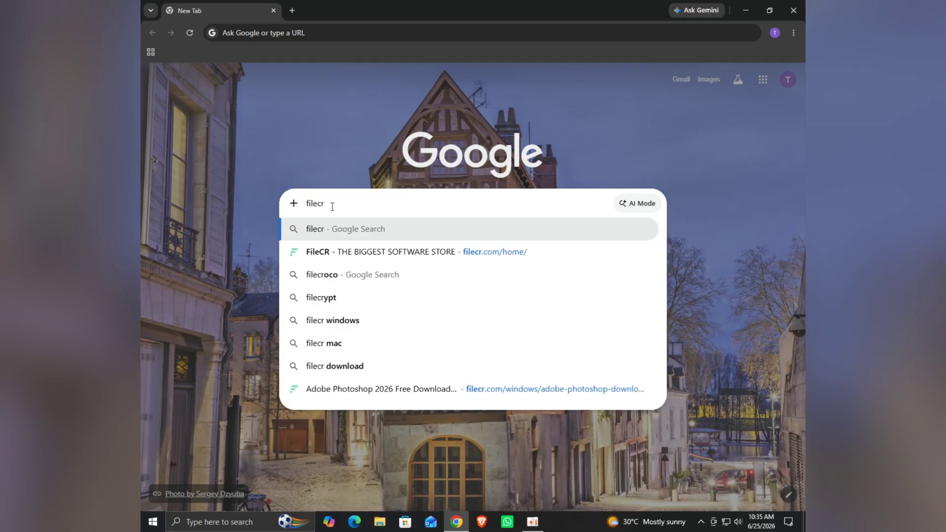
{"action": "key", "text": "Return"}
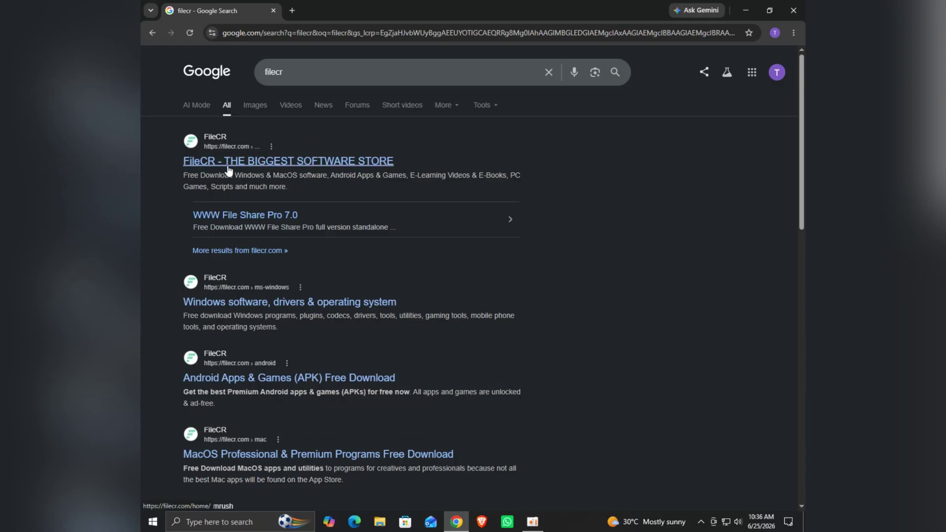
- Open FileCR's Windows category, search for 'Photoshop', and highlight the top Photoshop 2026 version
{"action": "left_click", "coordinate": [249, 161]}
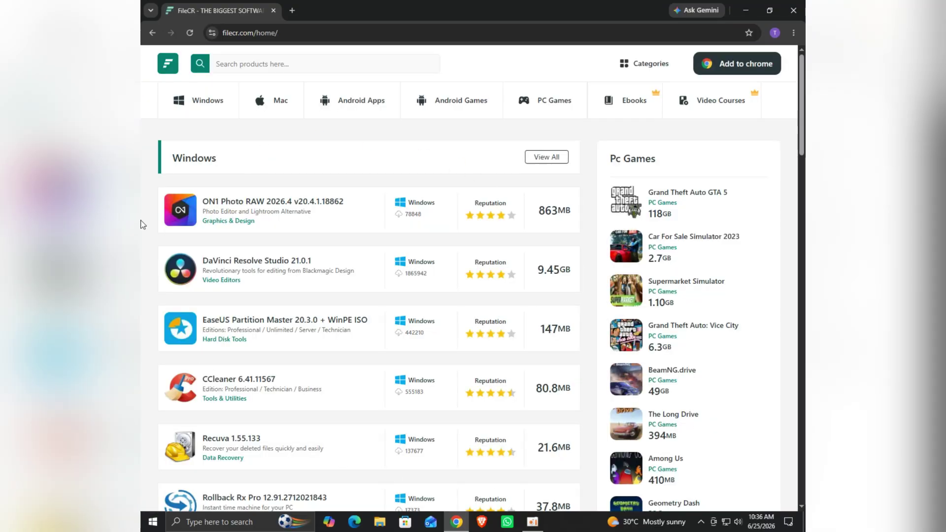
{"action": "left_click", "coordinate": [207, 113]}
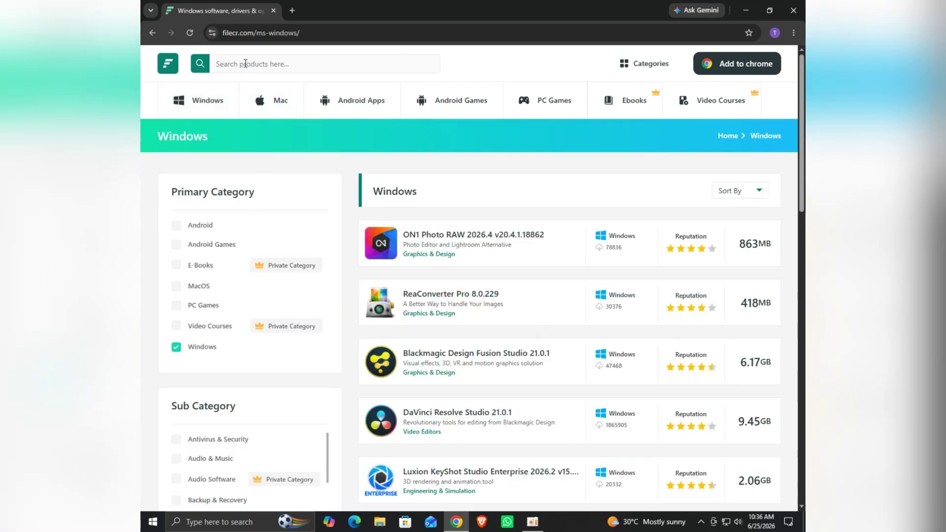
{"action": "left_click", "coordinate": [234, 63]}
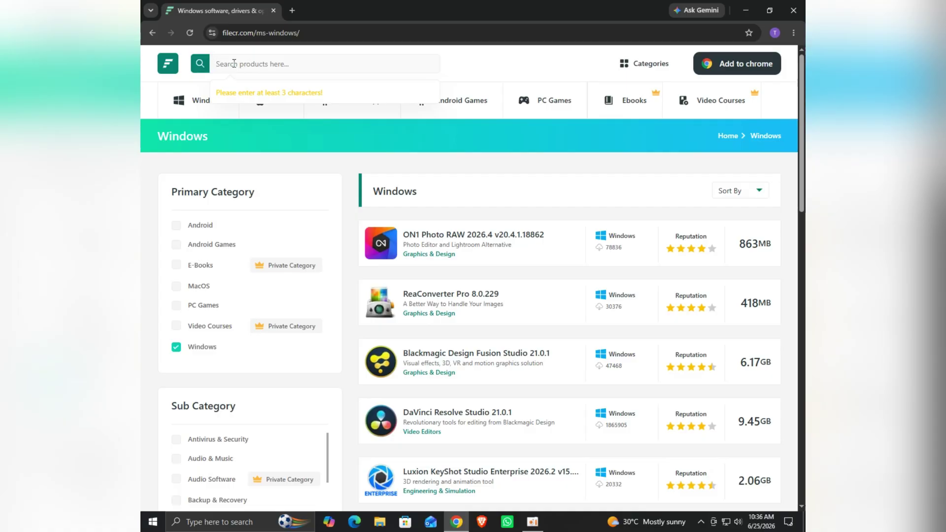
{"action": "type", "text": "Photoshop"}
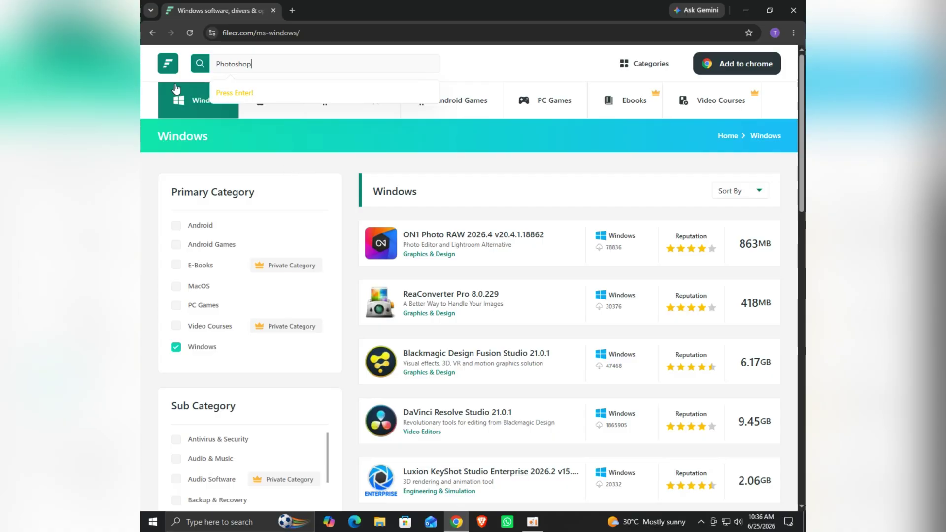
{"action": "left_click", "coordinate": [199, 66]}
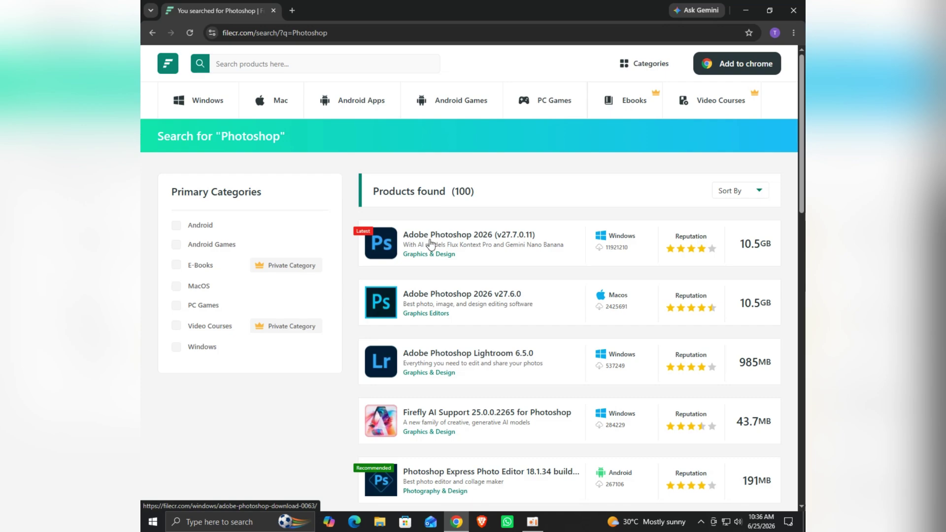
{"action": "left_click_drag", "start_coordinate": [434, 245], "coordinate": [393, 238]}
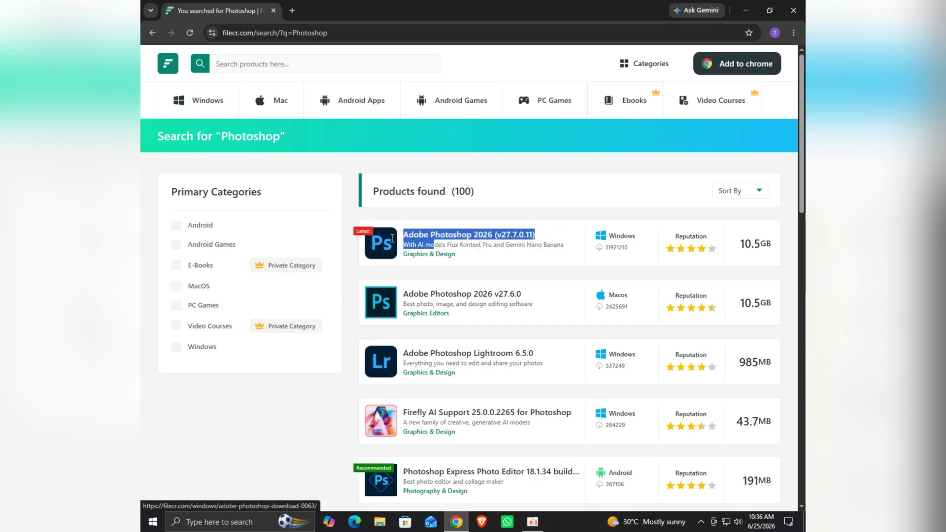
{"action": "left_click_drag", "start_coordinate": [393, 238], "coordinate": [501, 237]}
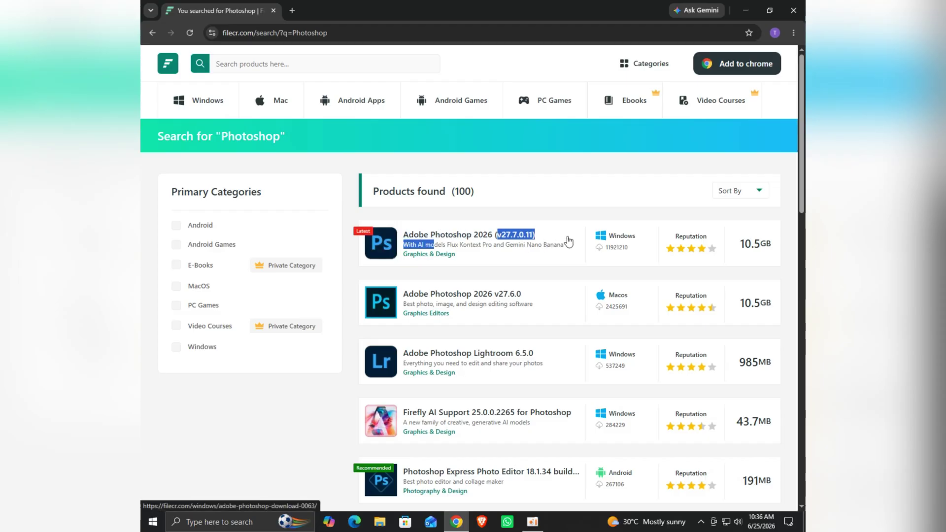
- Open the Adobe Photoshop 2026 product page and look over its system requirements
{"action": "left_click", "coordinate": [373, 254]}
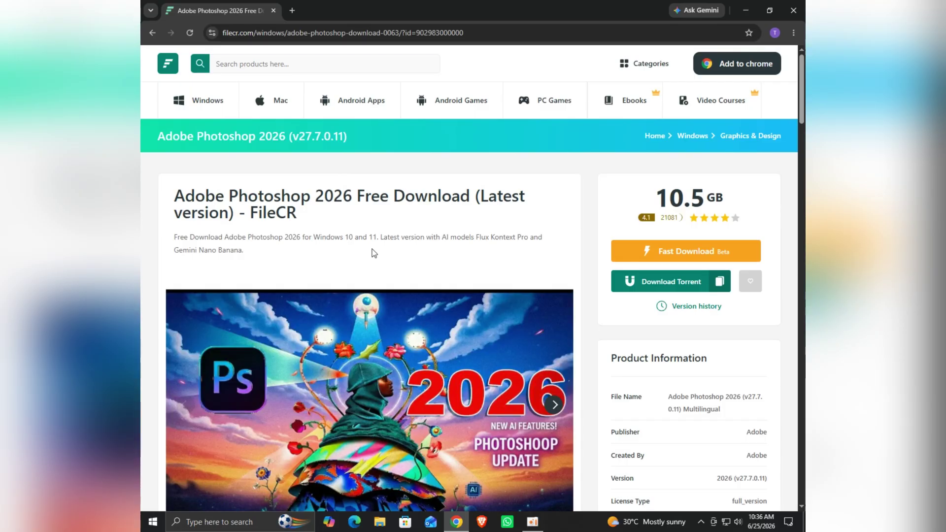
{"action": "scroll", "coordinate": [373, 252], "scroll_direction": "down", "scroll_amount": 7}
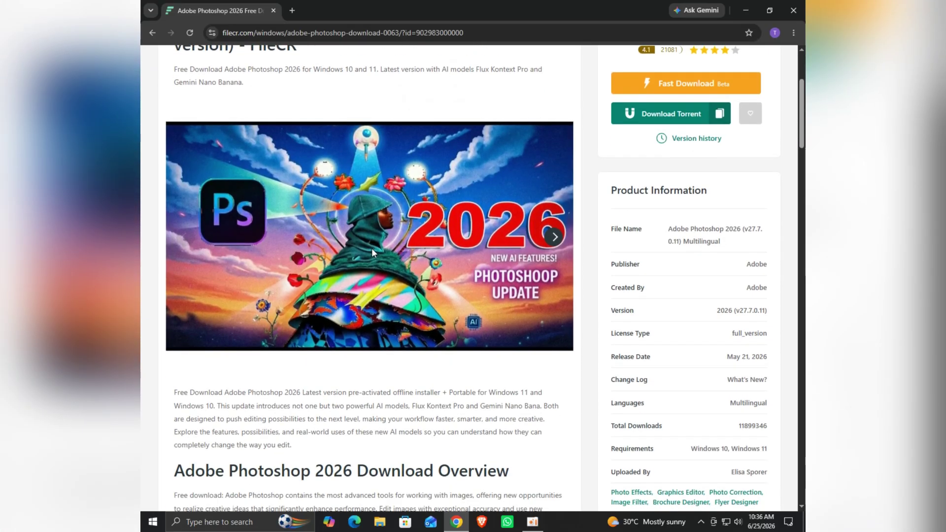
{"action": "scroll", "coordinate": [373, 253], "scroll_direction": "down", "scroll_amount": 3}
{"action": "scroll", "coordinate": [374, 253], "scroll_direction": "down", "scroll_amount": 5}
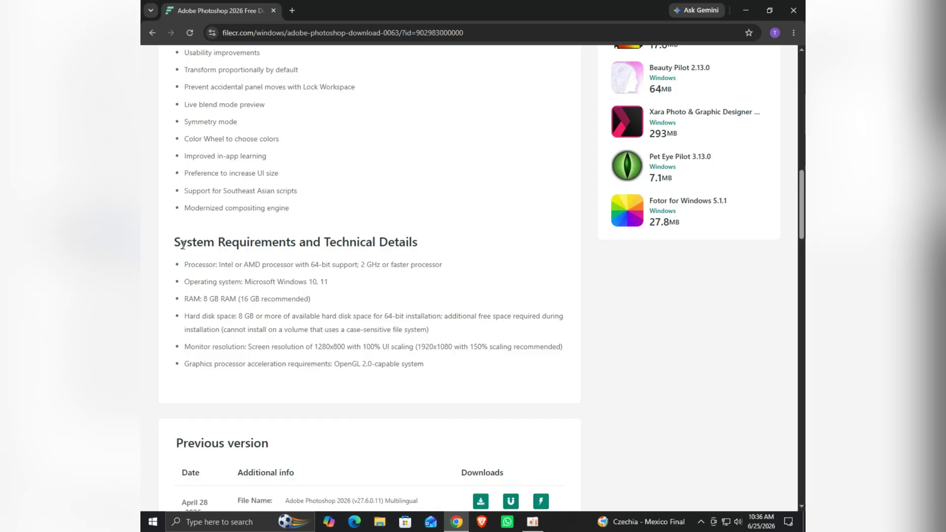
{"action": "left_click_drag", "start_coordinate": [175, 242], "coordinate": [397, 242]}
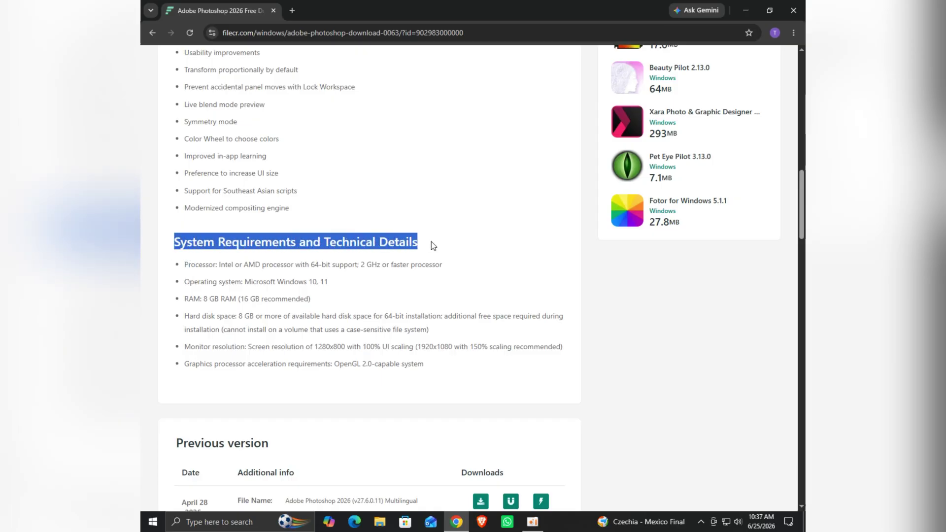
{"action": "scroll", "coordinate": [404, 271], "scroll_direction": "up", "scroll_amount": 2}
{"action": "scroll", "coordinate": [403, 272], "scroll_direction": "down", "scroll_amount": 1}
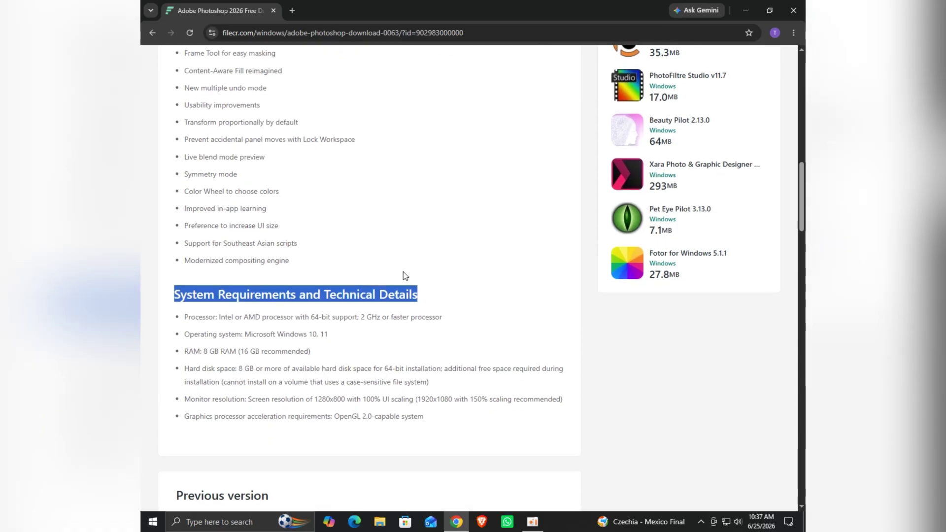
{"action": "scroll", "coordinate": [403, 272], "scroll_direction": "down", "scroll_amount": 1}
{"action": "left_click", "coordinate": [180, 265]}
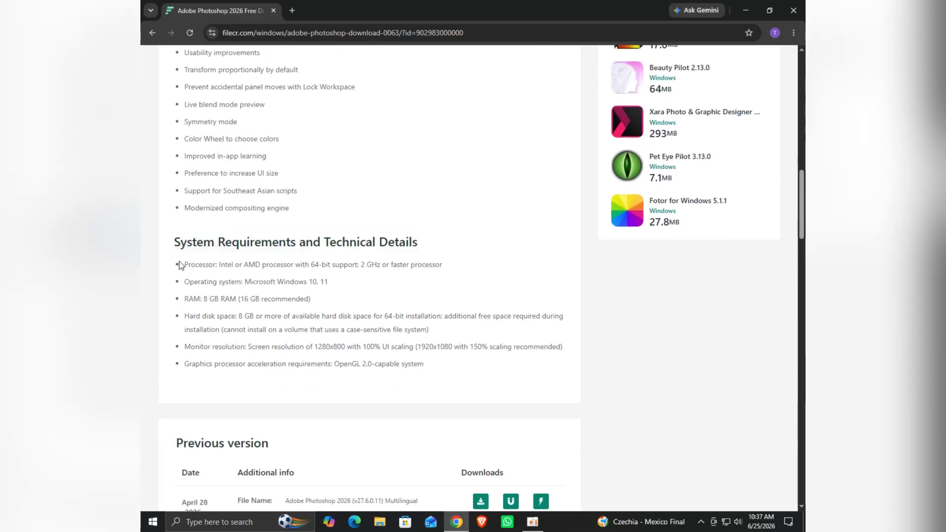
{"action": "left_click_drag", "start_coordinate": [179, 265], "coordinate": [434, 366]}
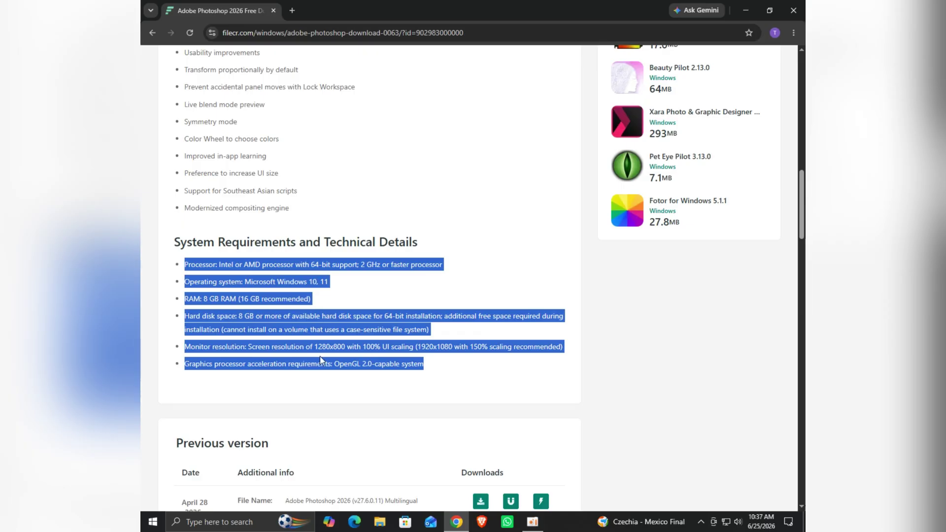
{"action": "left_click", "coordinate": [499, 263]}
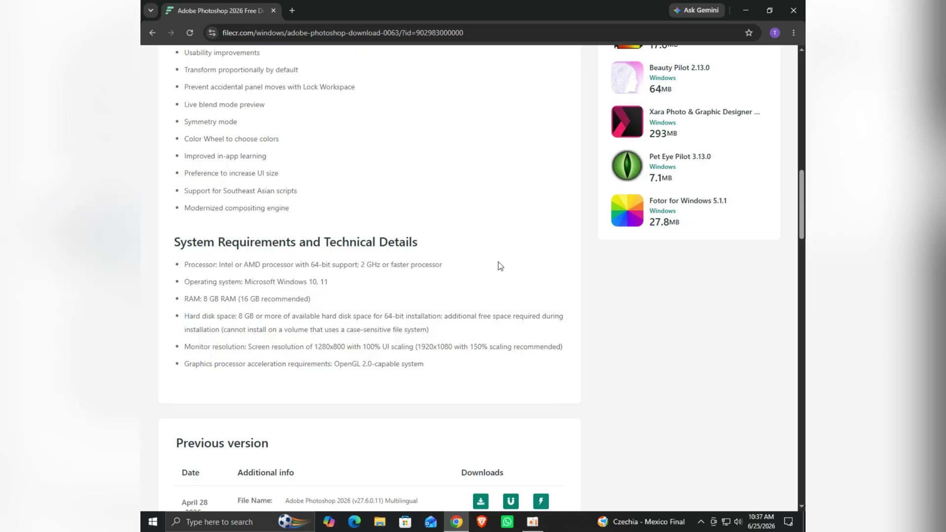
- Expand the Previous version list with Show More and check the newest older release's date
{"action": "scroll", "coordinate": [499, 262], "scroll_direction": "down", "scroll_amount": 5}
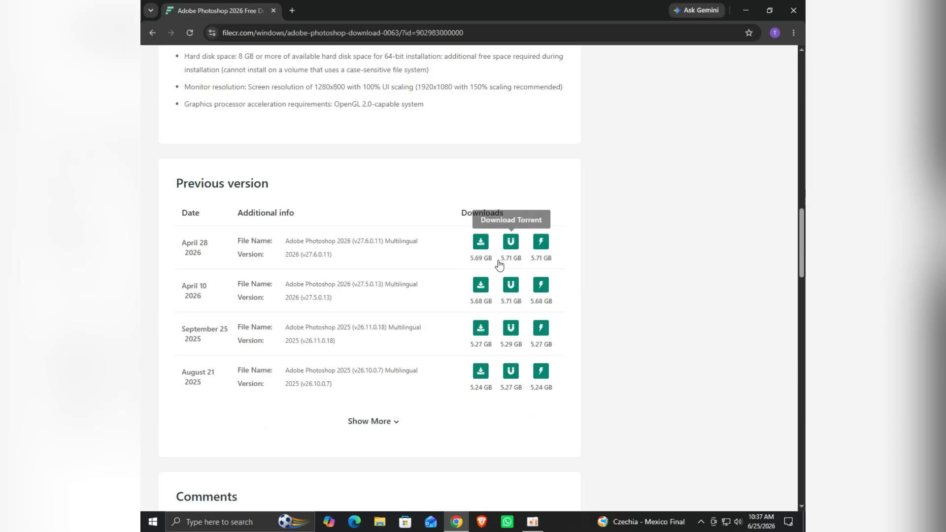
{"action": "left_click", "coordinate": [386, 422]}
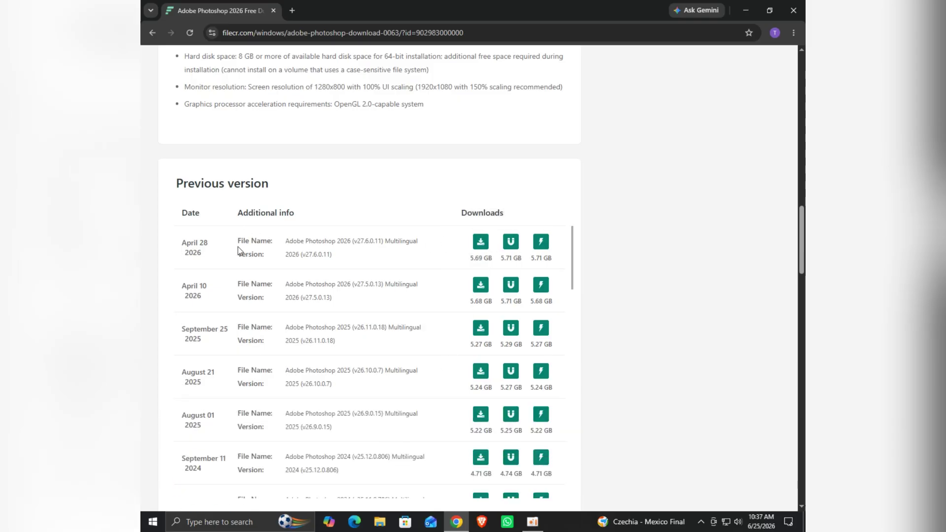
{"action": "left_click_drag", "start_coordinate": [182, 242], "coordinate": [214, 258]}
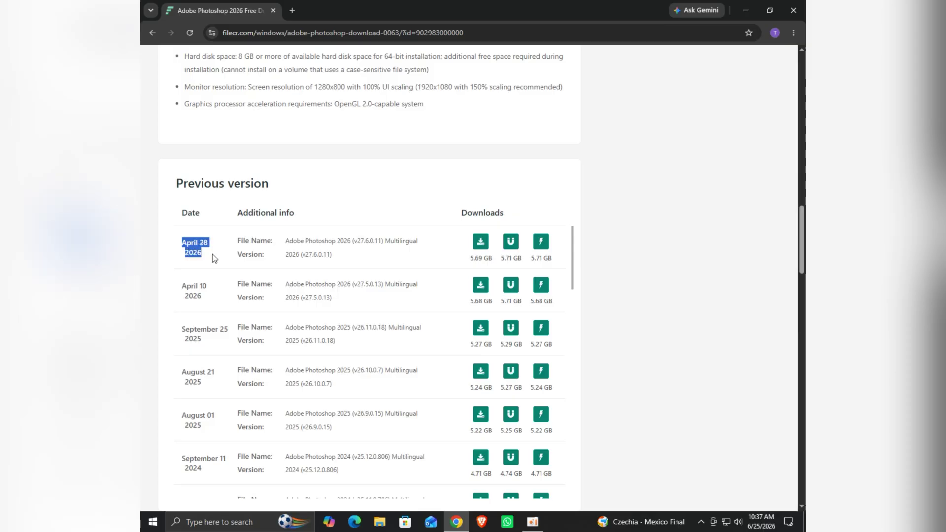
{"action": "double_click", "coordinate": [196, 254]}
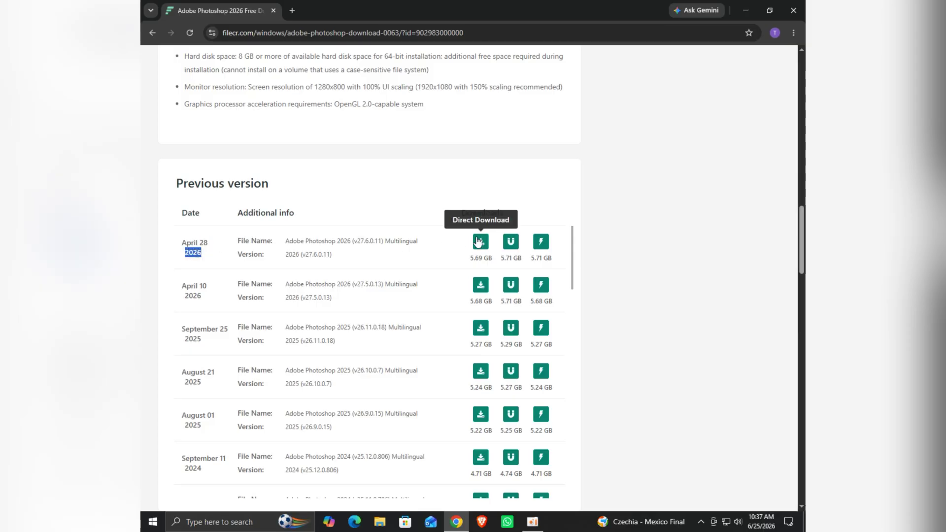
{"action": "left_click", "coordinate": [343, 251]}
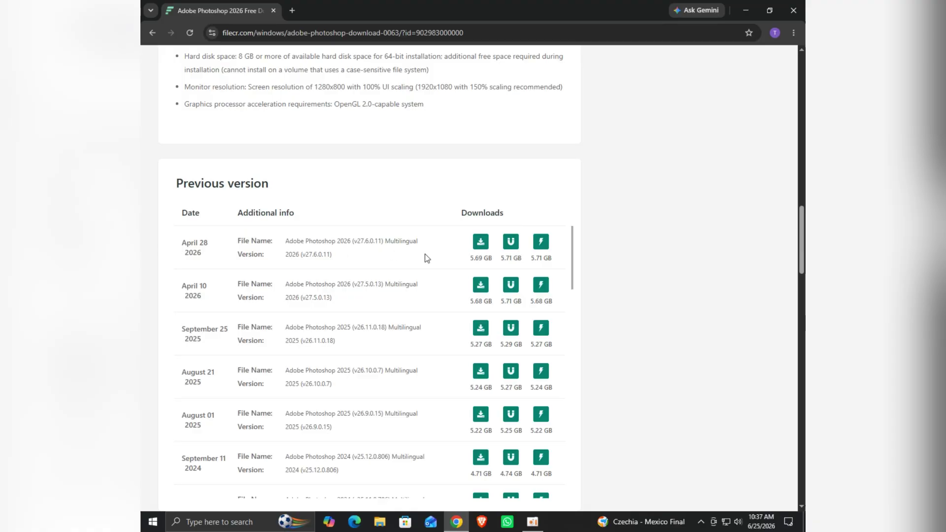
- Start the direct download of the April 28 2026 Photoshop release, dismissing the FileCR Assistant popup
{"action": "left_click", "coordinate": [481, 243]}
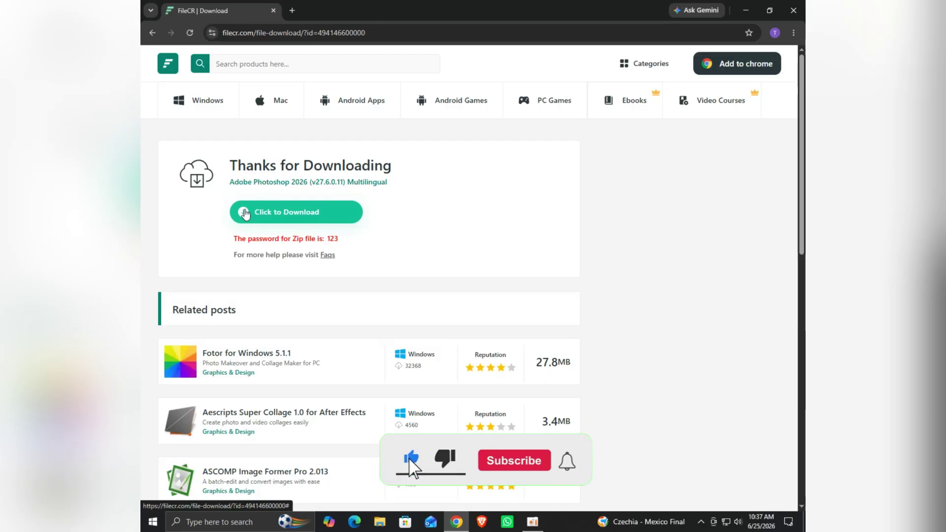
{"action": "left_click", "coordinate": [245, 212]}
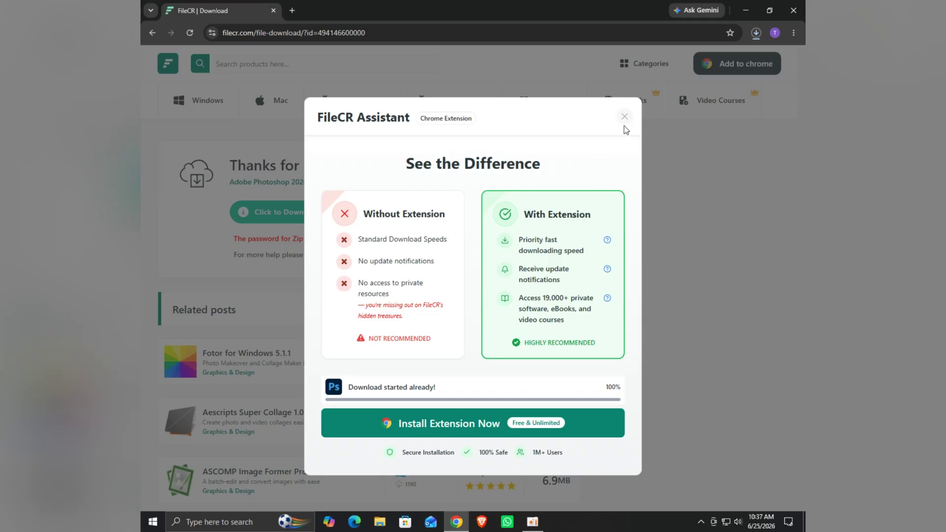
{"action": "left_click", "coordinate": [624, 120]}
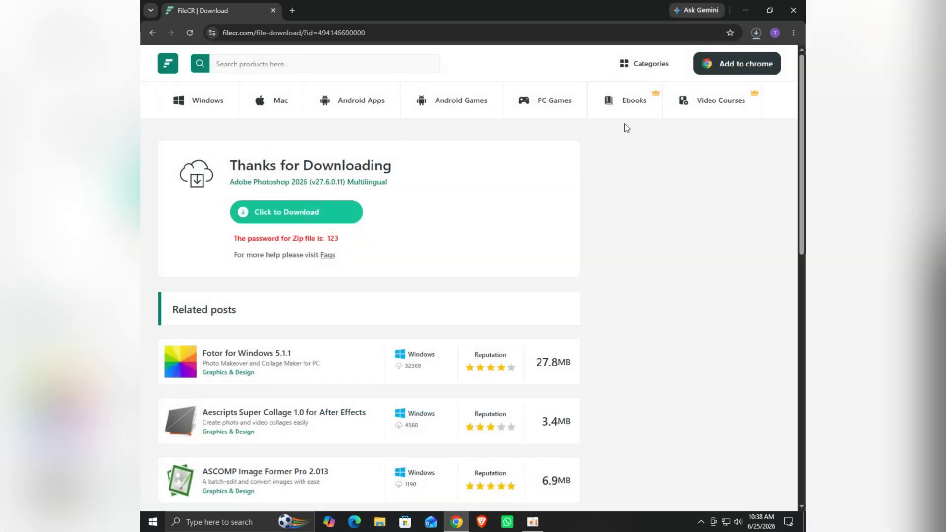
- Pause and cancel the Photoshop 2026 download in Chrome's recent downloads list
{"action": "left_click", "coordinate": [756, 34]}
{"action": "mouse_move", "coordinate": [647, 95]}
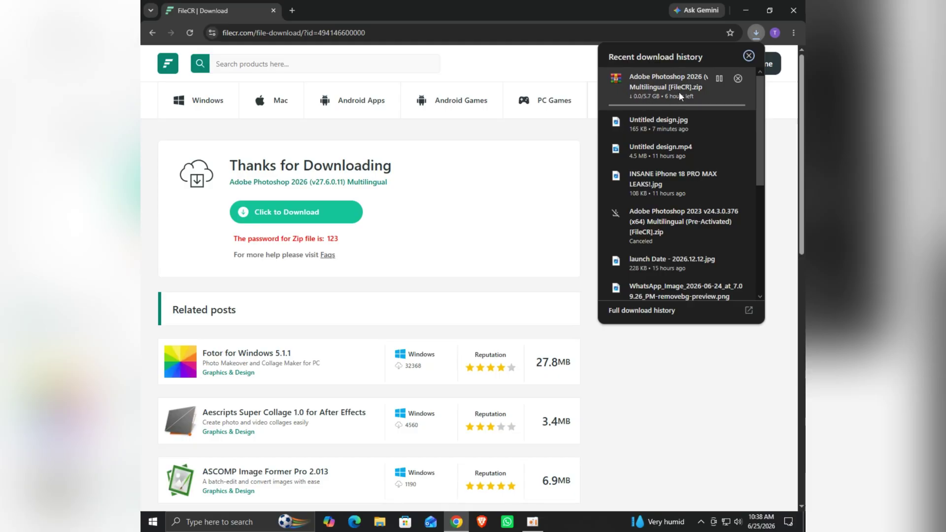
{"action": "left_click", "coordinate": [723, 81]}
{"action": "left_click", "coordinate": [739, 78]}
{"action": "left_click", "coordinate": [560, 188]}
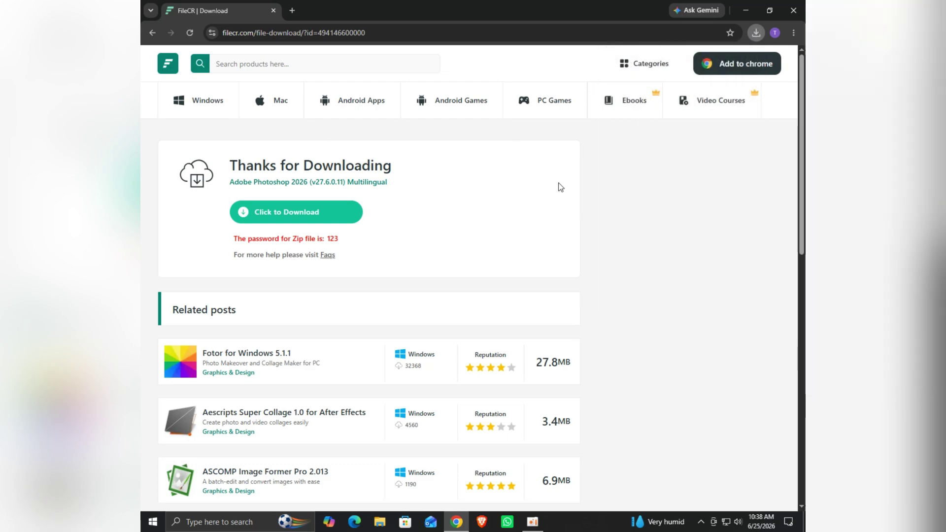
- Go back to the Photoshop 2026 product page and expand its Previous version list
{"action": "left_click", "coordinate": [147, 32]}
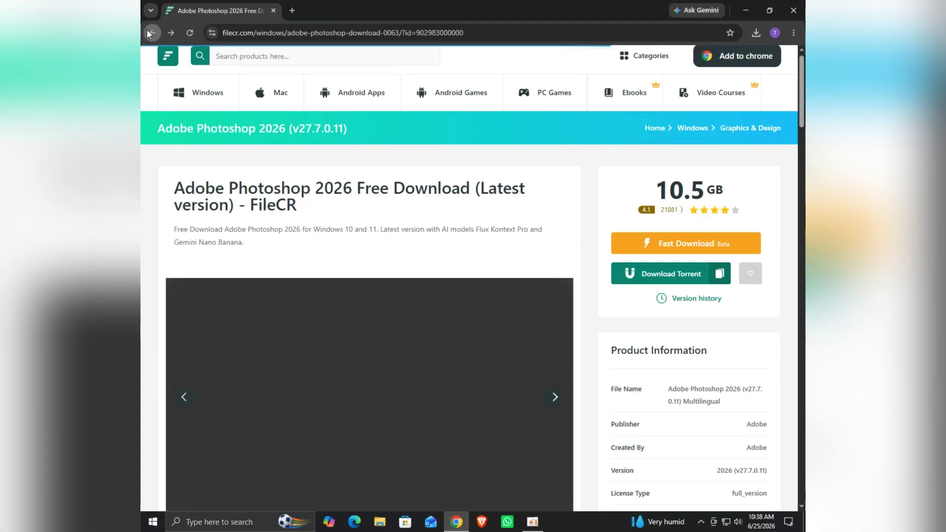
{"action": "scroll", "coordinate": [380, 266], "scroll_direction": "down", "scroll_amount": 15}
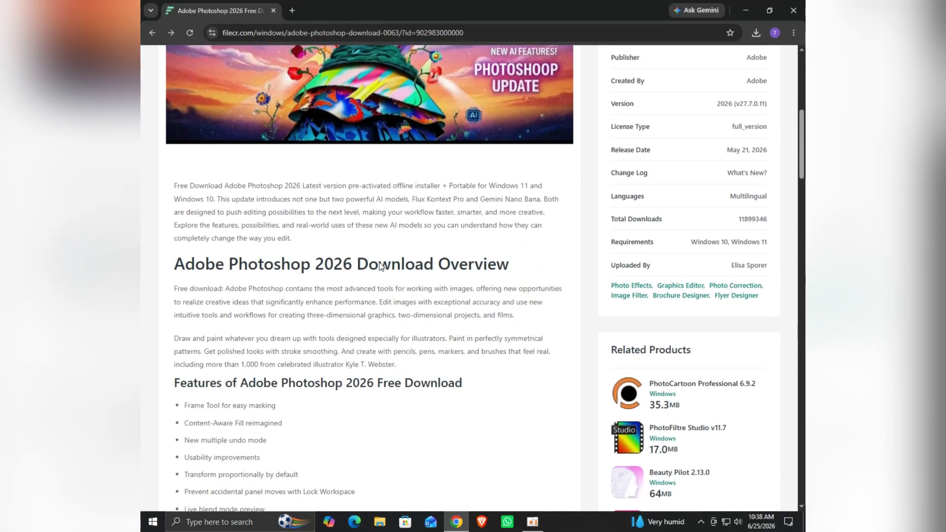
{"action": "scroll", "coordinate": [380, 266], "scroll_direction": "down", "scroll_amount": 10}
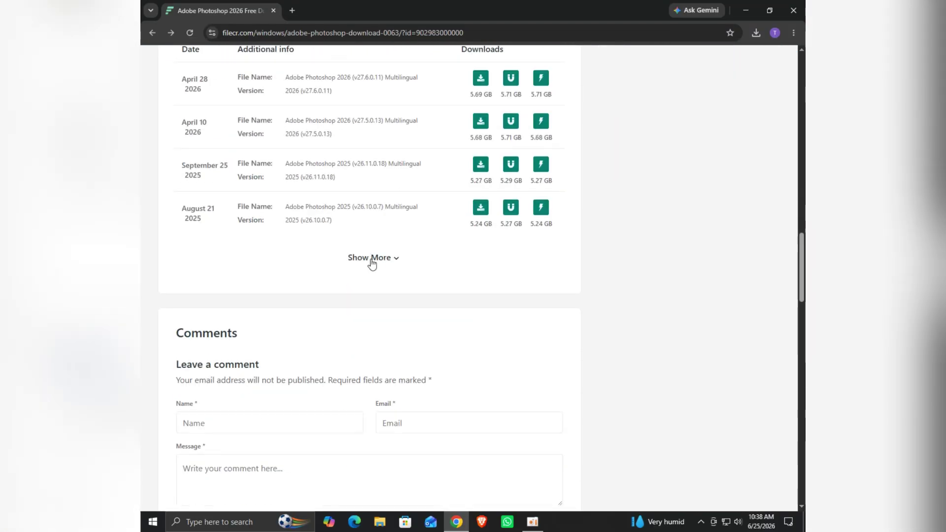
{"action": "left_click", "coordinate": [372, 259]}
- Scroll the older releases down to the March 21 2023 Photoshop 2023 v24.3.0.376 entry
{"action": "scroll", "coordinate": [372, 263], "scroll_direction": "up", "scroll_amount": 3}
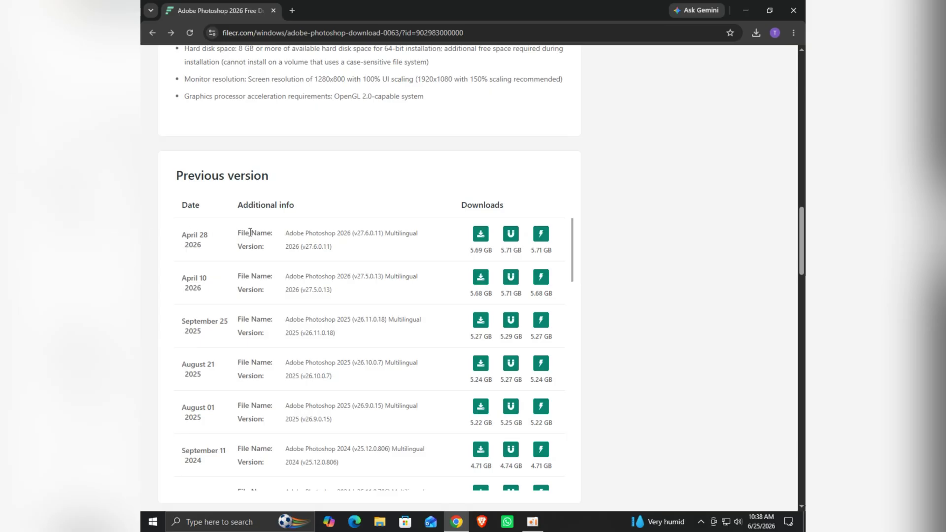
{"action": "scroll", "coordinate": [250, 232], "scroll_direction": "down", "scroll_amount": 3}
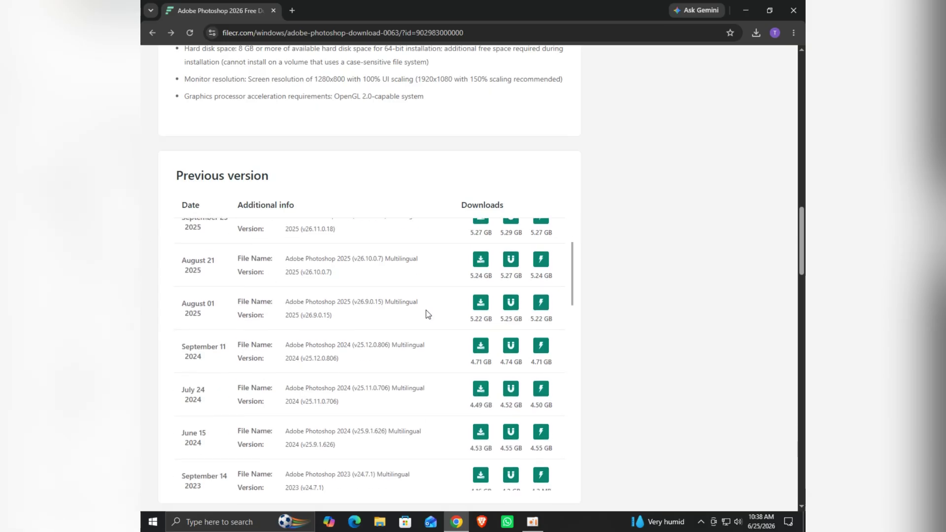
{"action": "scroll", "coordinate": [706, 347], "scroll_direction": "down", "scroll_amount": 1}
{"action": "scroll", "coordinate": [631, 329], "scroll_direction": "down", "scroll_amount": 1}
{"action": "scroll", "coordinate": [265, 244], "scroll_direction": "down", "scroll_amount": 1}
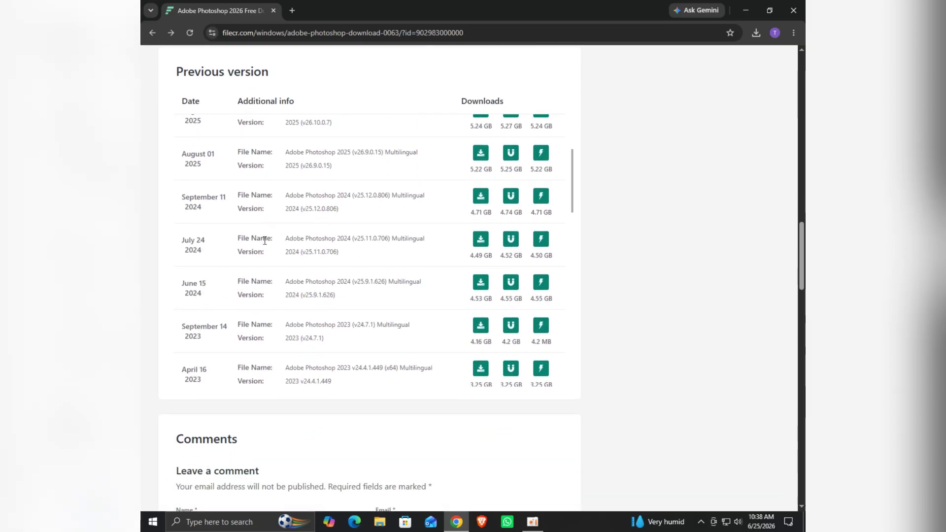
{"action": "scroll", "coordinate": [264, 244], "scroll_direction": "down", "scroll_amount": 2}
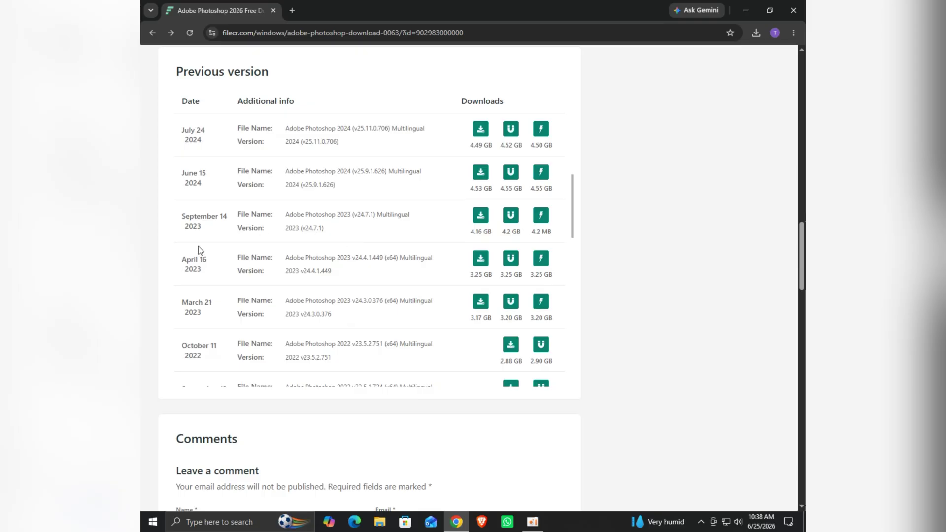
{"action": "scroll", "coordinate": [206, 241], "scroll_direction": "down", "scroll_amount": 1}
{"action": "scroll", "coordinate": [206, 241], "scroll_direction": "down", "scroll_amount": 1}
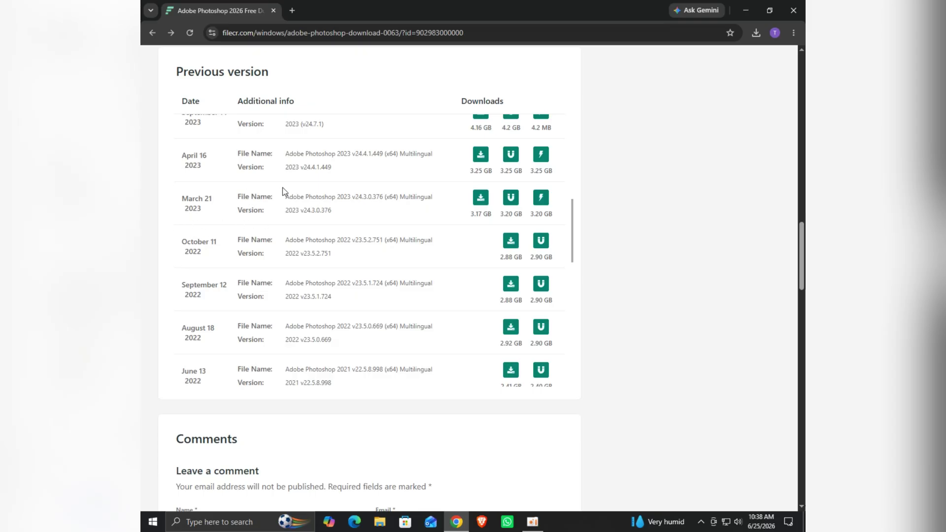
{"action": "scroll", "coordinate": [312, 178], "scroll_direction": "down", "scroll_amount": 2}
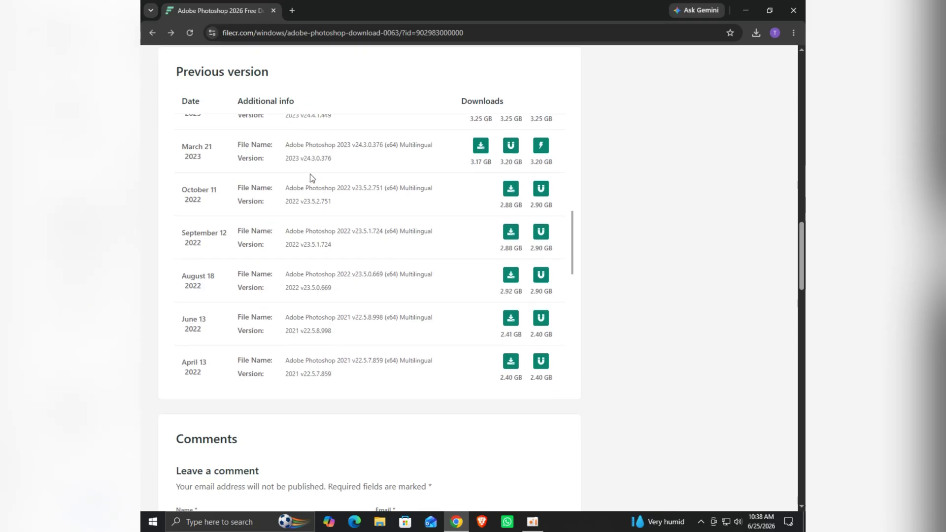
{"action": "scroll", "coordinate": [380, 200], "scroll_direction": "up", "scroll_amount": 2}
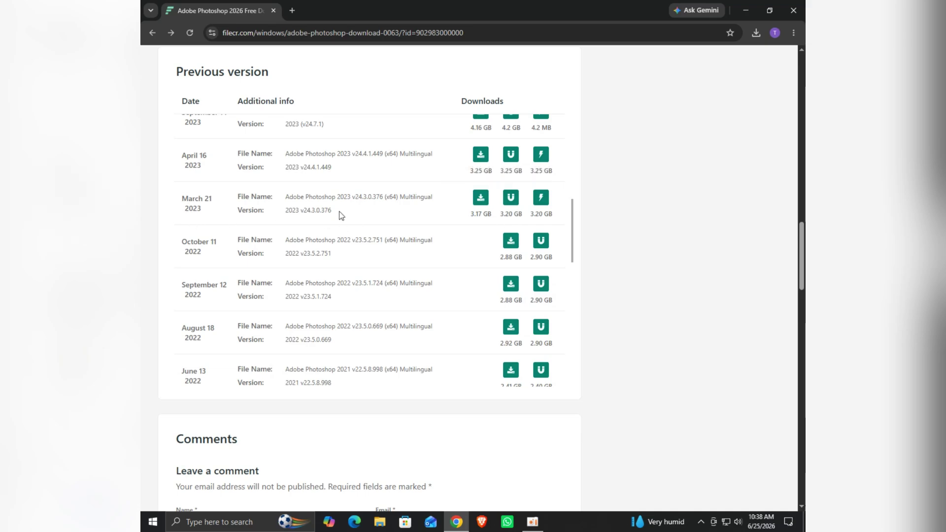
- Download Photoshop 2023 v24.3.0.376 (x64) from the March 21 2023 row, closing the Assistant popups
{"action": "left_click", "coordinate": [481, 198]}
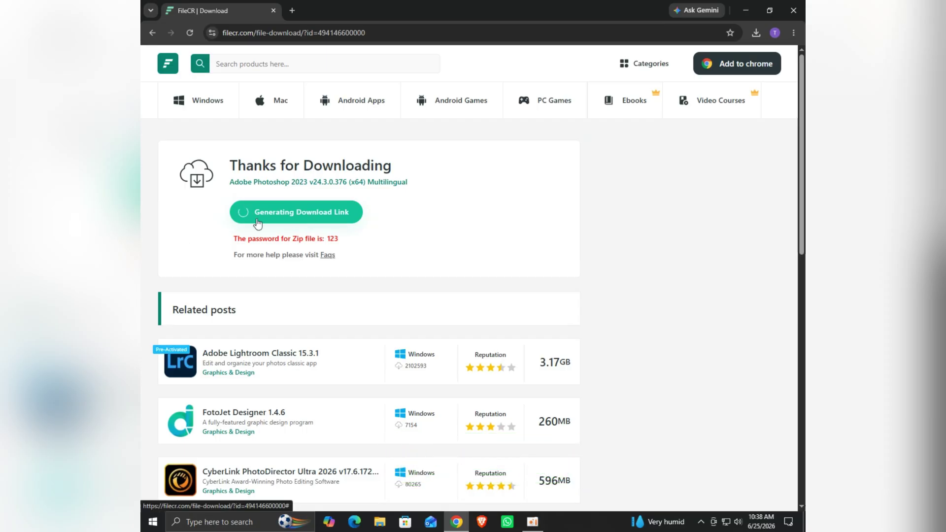
{"action": "left_click", "coordinate": [261, 213]}
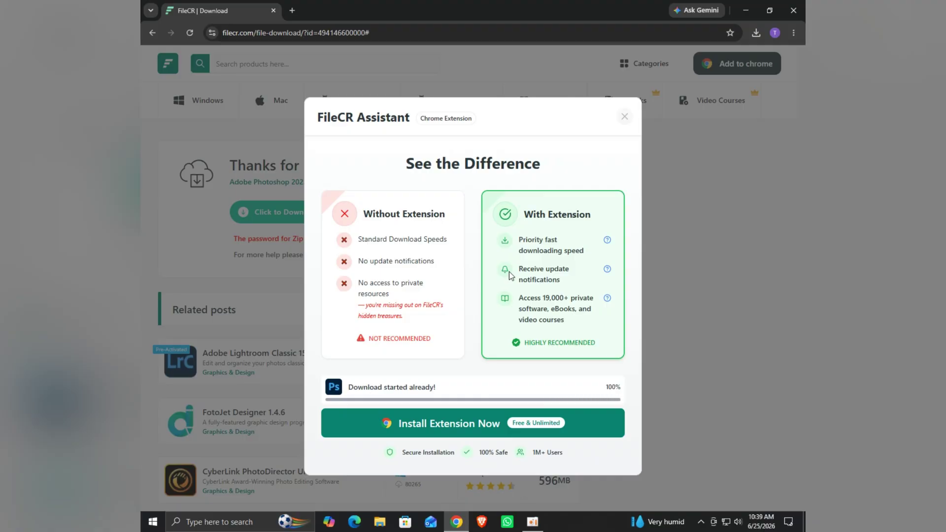
{"action": "left_click", "coordinate": [626, 117]}
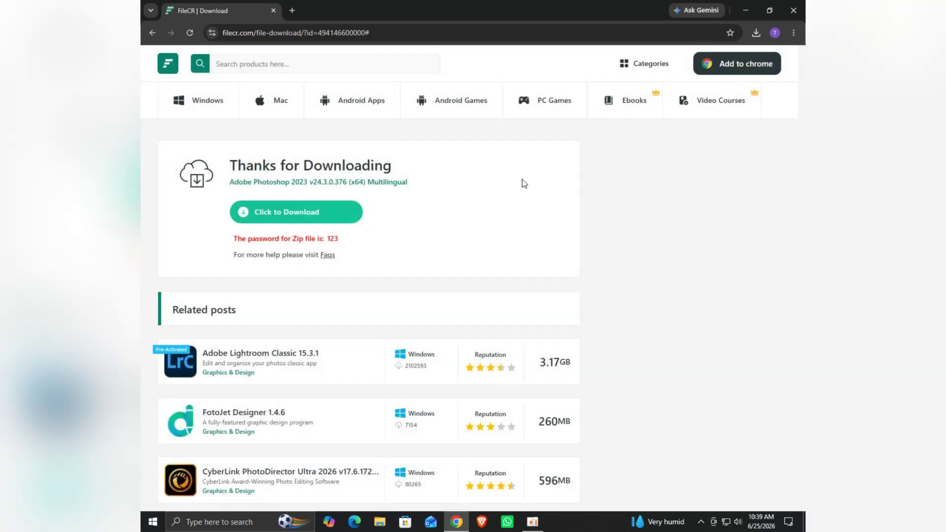
{"action": "left_click", "coordinate": [242, 213]}
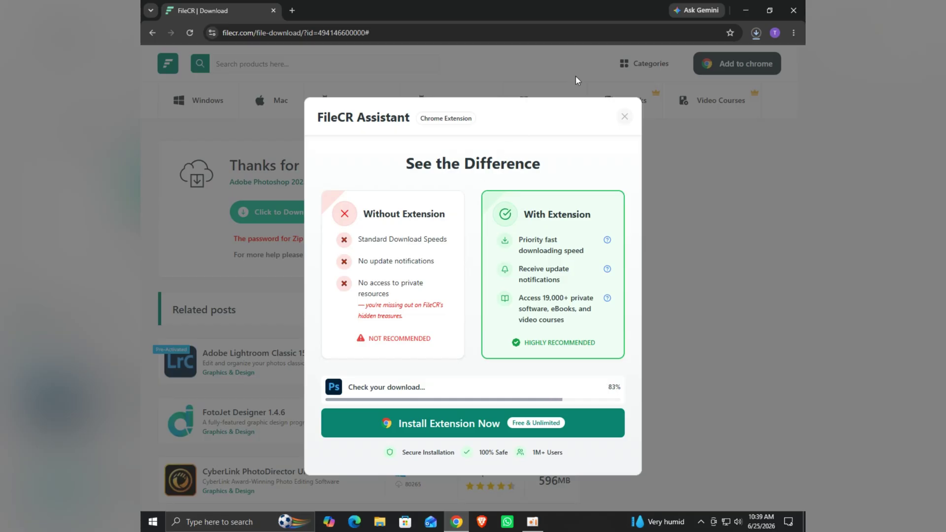
{"action": "left_click", "coordinate": [622, 118]}
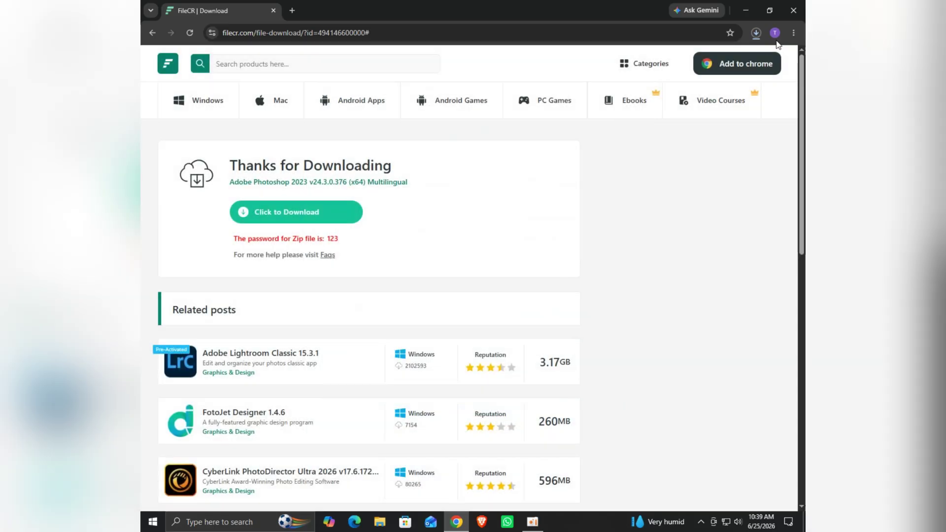
- Check Chrome's full download history for the finished 3.2 GB Photoshop 2023 zip
{"action": "left_click", "coordinate": [757, 34]}
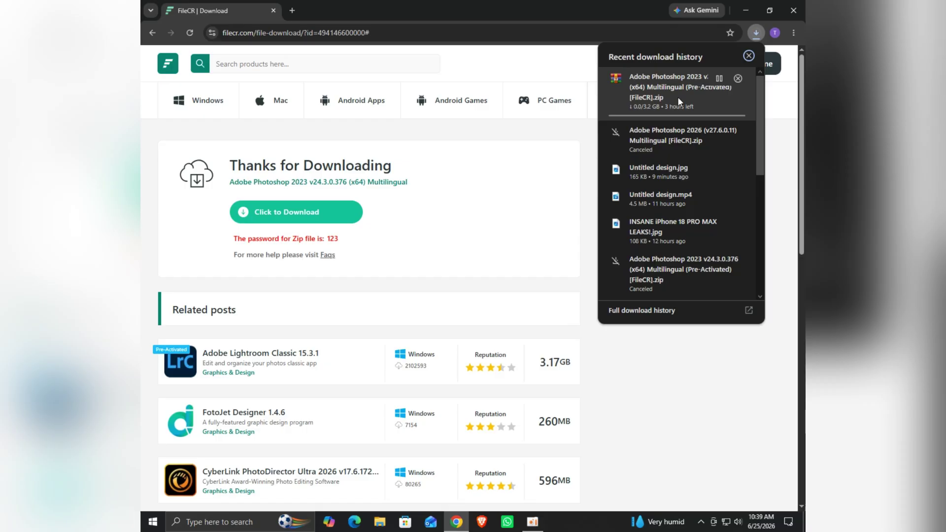
{"action": "left_click", "coordinate": [753, 313]}
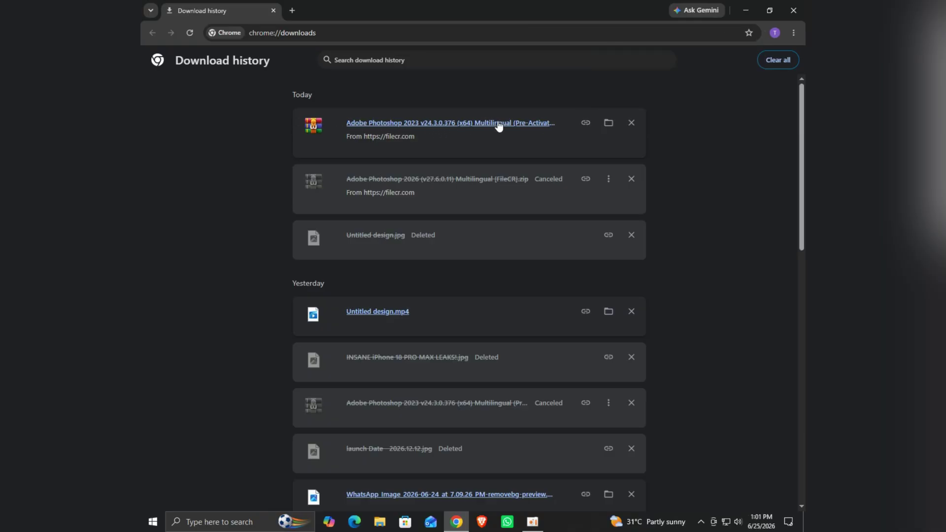
- Close Chrome and refresh the desktop
{"action": "left_click", "coordinate": [794, 9]}
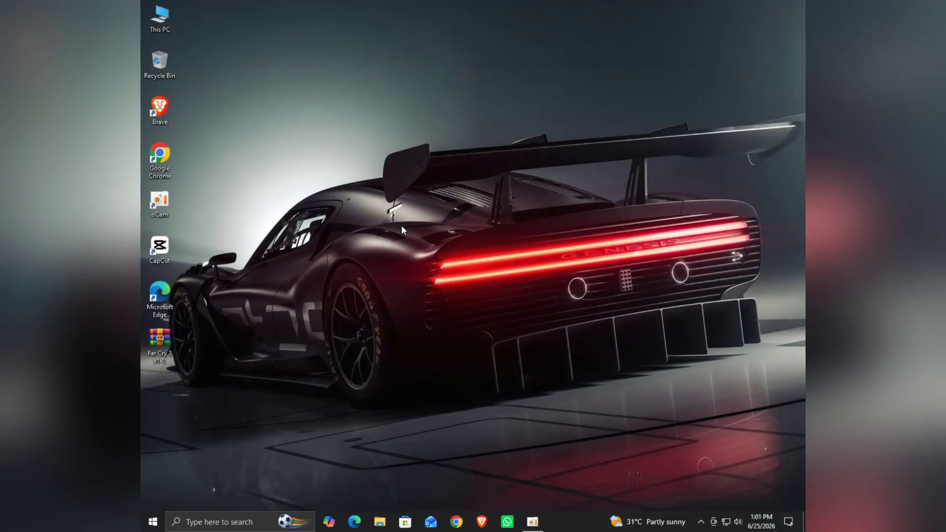
{"action": "right_click", "coordinate": [401, 226]}
{"action": "left_click", "coordinate": [438, 259]}
- Copy the Photoshop 2023 ZIP from the Downloads folder and return to the desktop to paste it
{"action": "right_click", "coordinate": [169, 13]}
{"action": "left_click", "coordinate": [190, 21]}
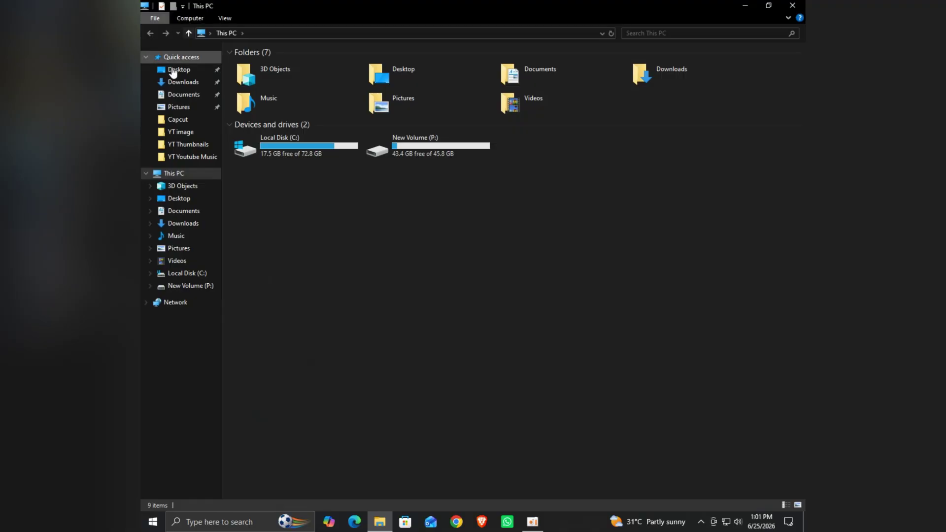
{"action": "left_click", "coordinate": [172, 83]}
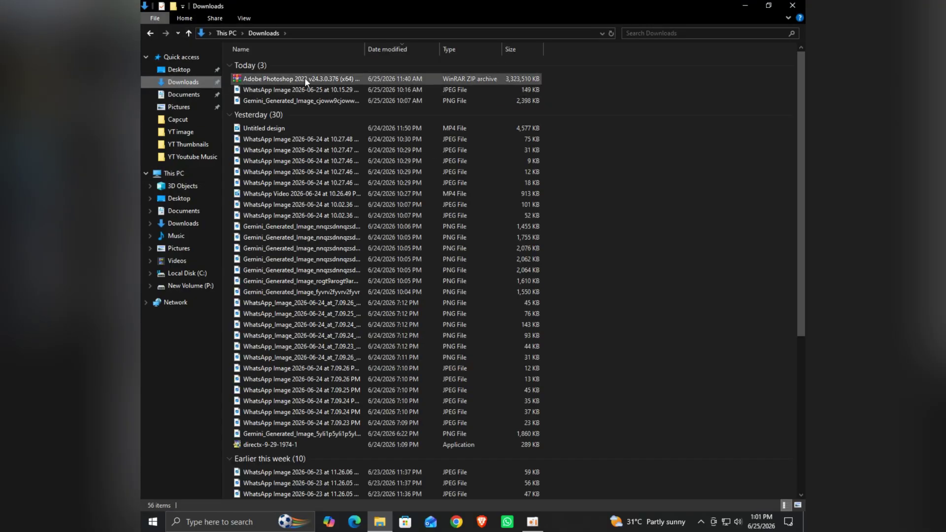
{"action": "right_click", "coordinate": [291, 79]}
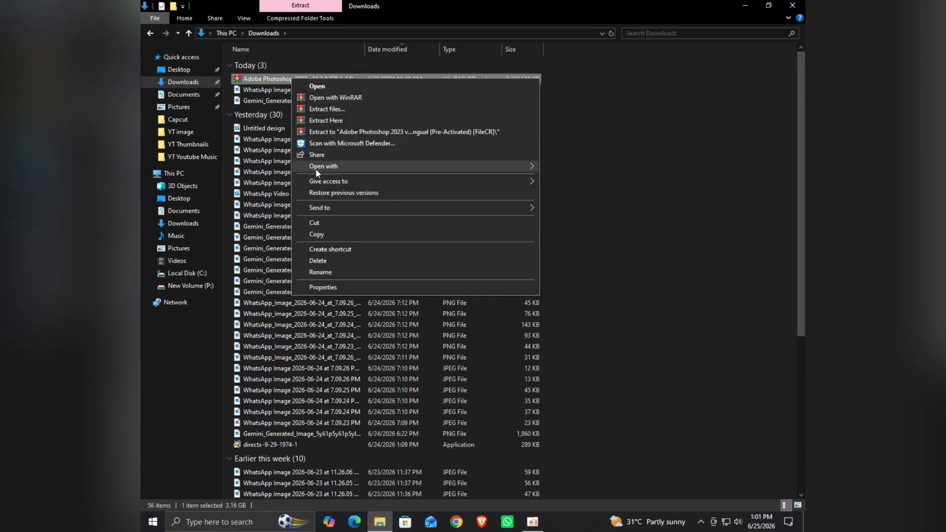
{"action": "left_click", "coordinate": [328, 234]}
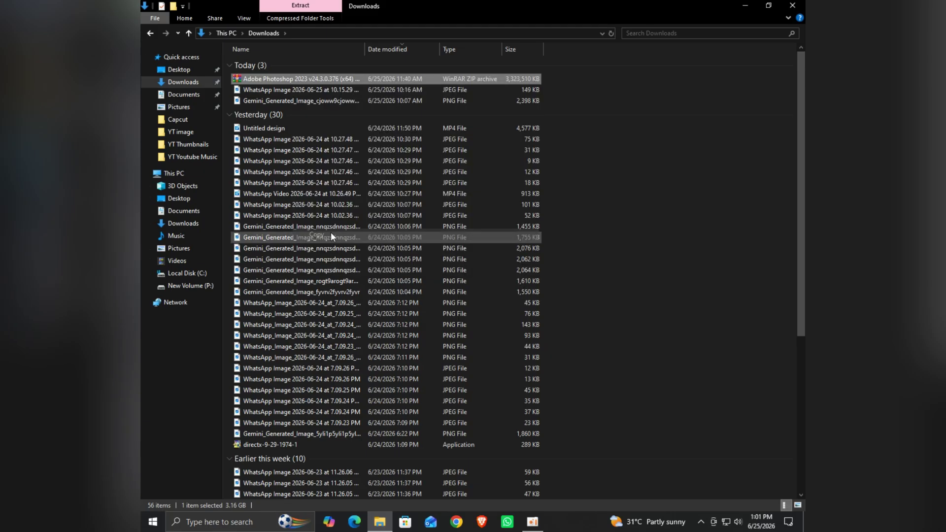
{"action": "key", "text": "super+d"}
{"action": "right_click", "coordinate": [362, 235]}
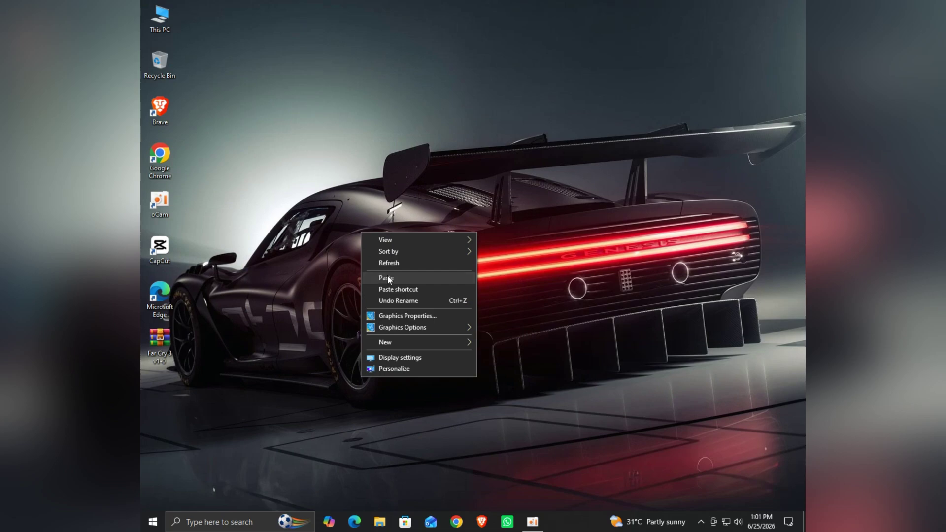
- Paste the Photoshop 2023 archive at the top of the desktop and extract it here
{"action": "left_click", "coordinate": [388, 275]}
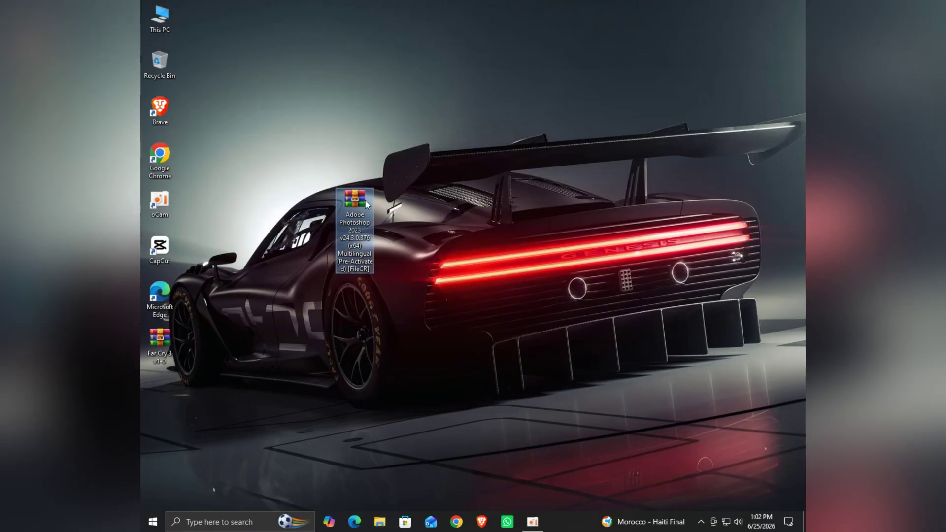
{"action": "left_click_drag", "start_coordinate": [365, 200], "coordinate": [218, 36]}
{"action": "right_click", "coordinate": [483, 31]}
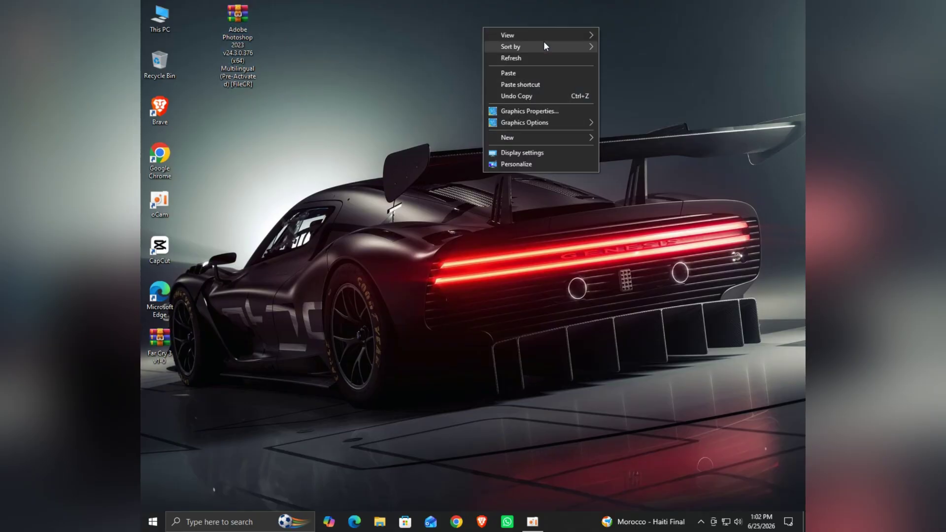
{"action": "left_click", "coordinate": [542, 56]}
{"action": "right_click", "coordinate": [246, 20]}
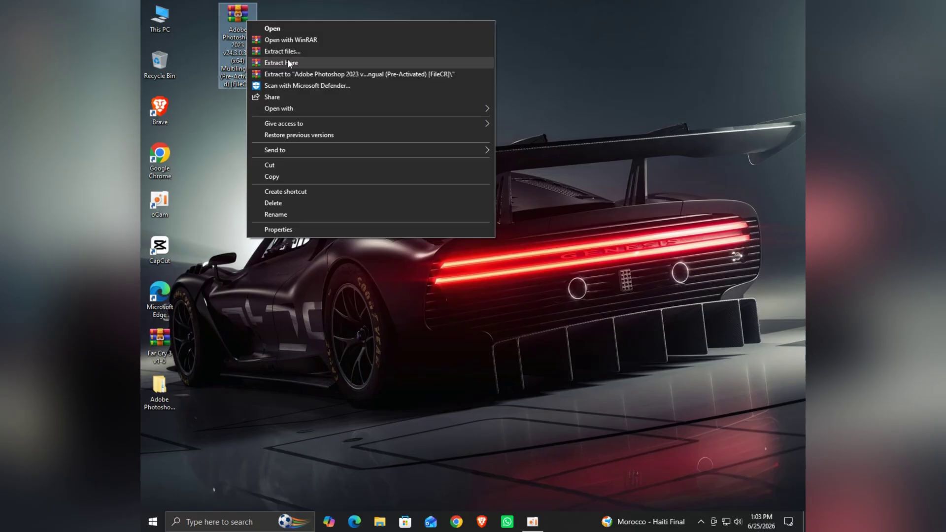
{"action": "left_click", "coordinate": [290, 62]}
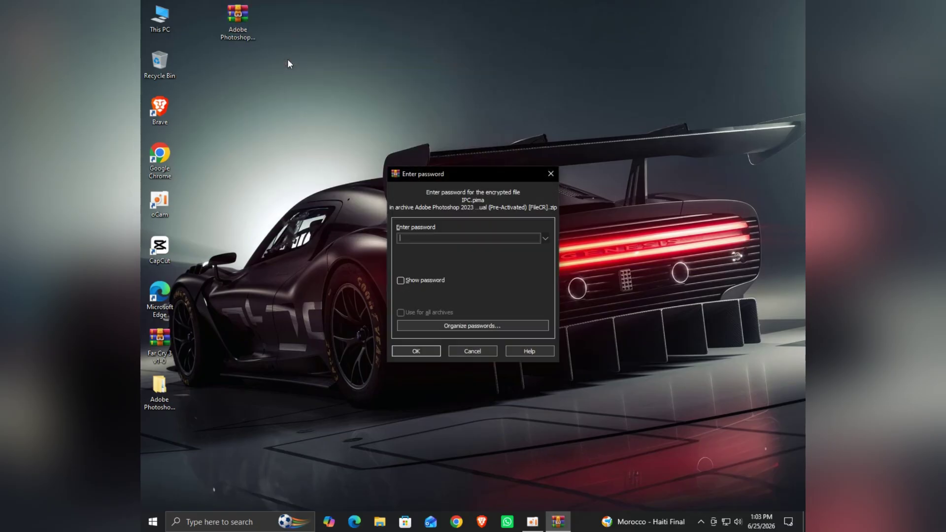
- Enter the archive password and confirm to extract the Adobe Photoshop folder
{"action": "type", "text": "123"}
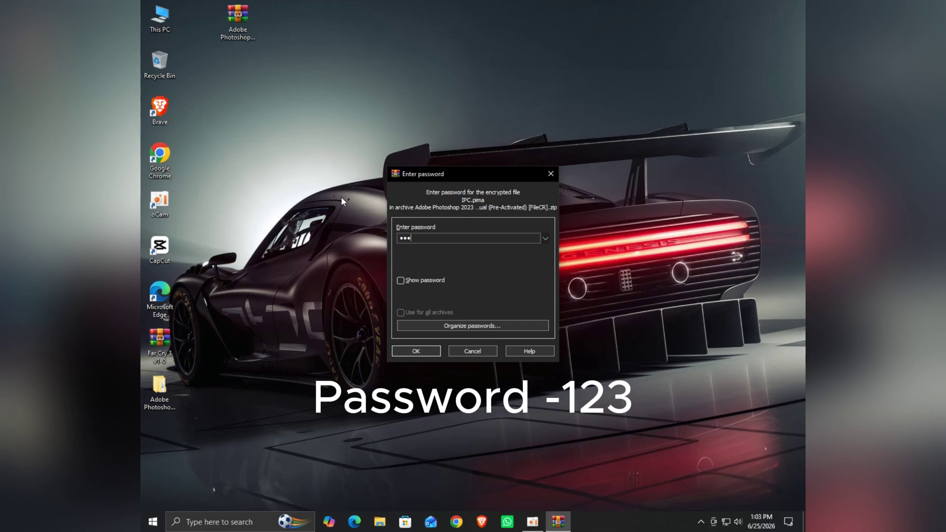
{"action": "left_click", "coordinate": [422, 348]}
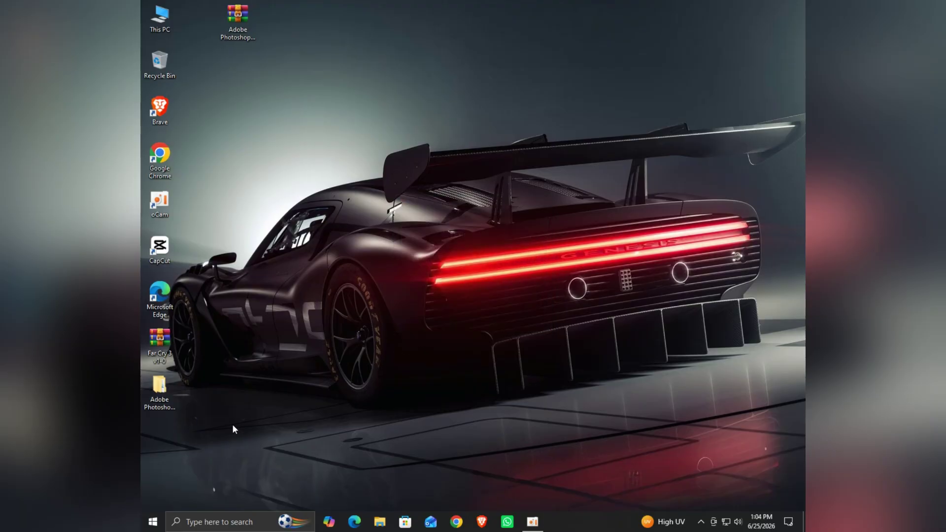
- Move the extracted folder to the top, then run Adobe 2023 Set-up as administrator
{"action": "left_click_drag", "start_coordinate": [149, 389], "coordinate": [229, 72]}
{"action": "right_click", "coordinate": [349, 84]}
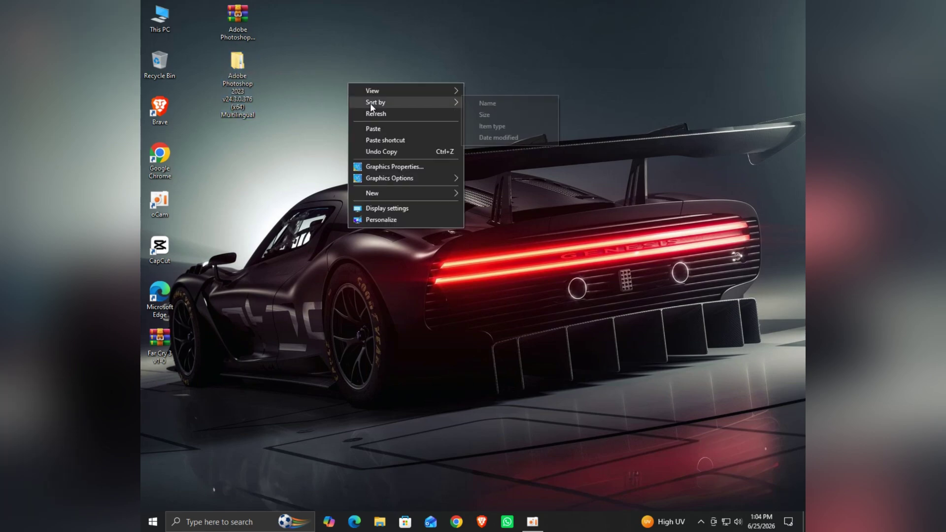
{"action": "left_click", "coordinate": [383, 114]}
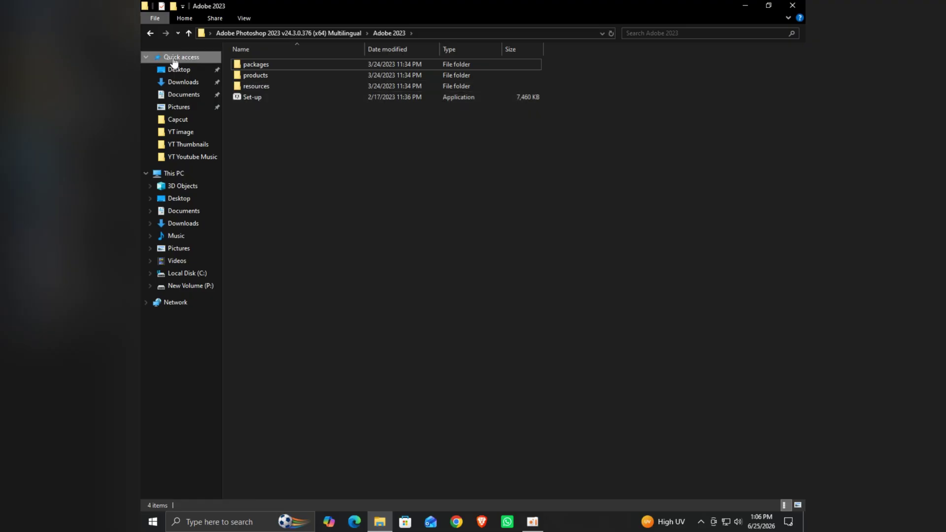
{"action": "right_click", "coordinate": [257, 97]}
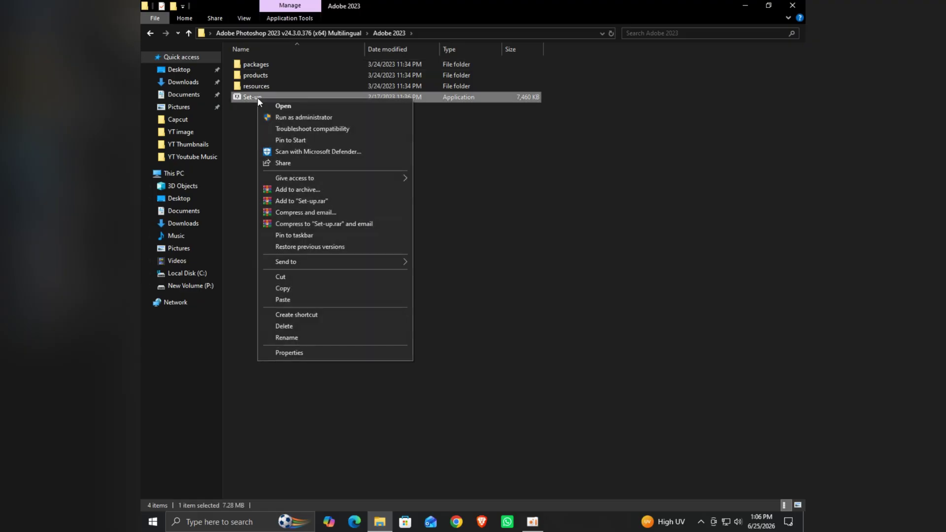
{"action": "left_click", "coordinate": [282, 117]}
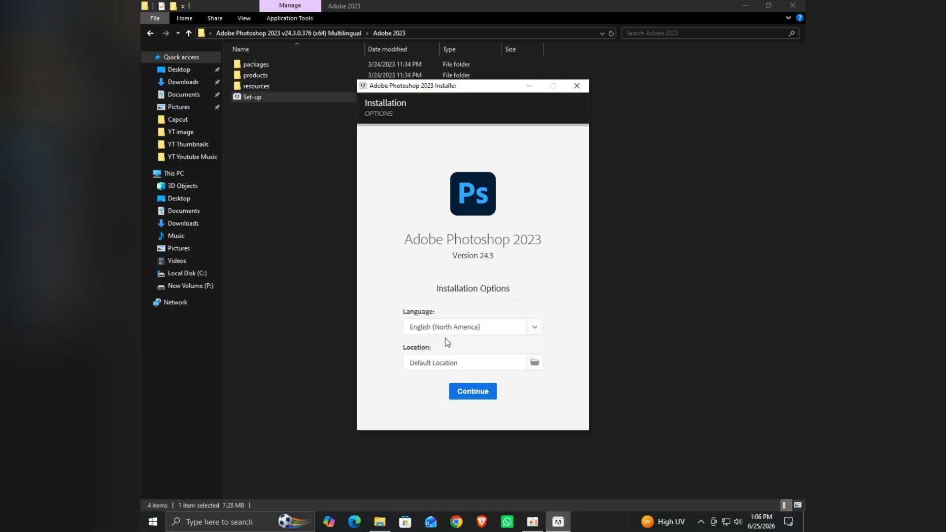
- Install Photoshop 2023 with default language and location, then launch it
{"action": "left_click", "coordinate": [466, 396]}
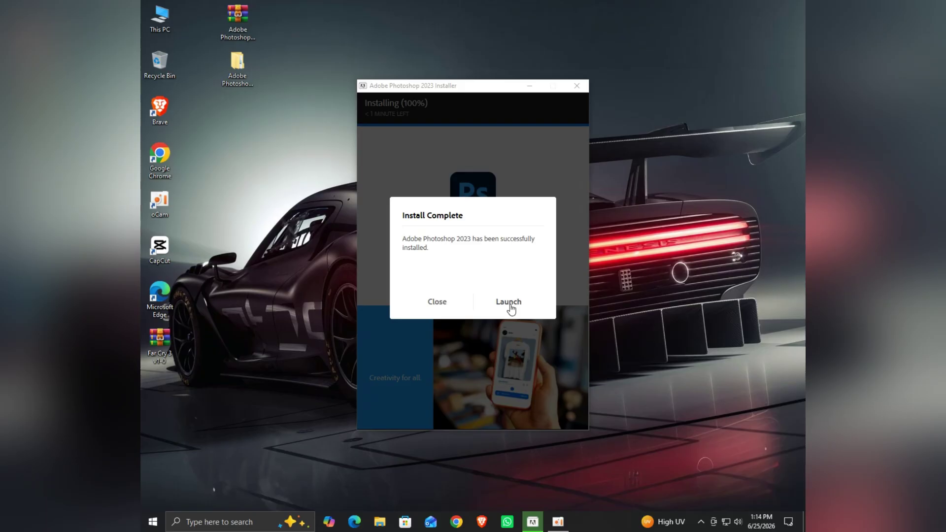
{"action": "left_click", "coordinate": [510, 306]}
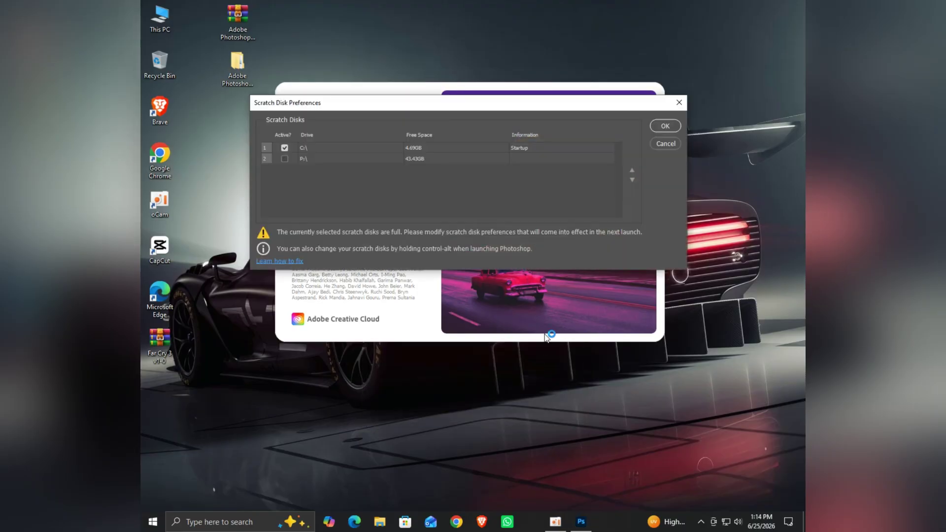
- Dismiss the full scratch disk warning and refresh the desktop
{"action": "left_click", "coordinate": [663, 126]}
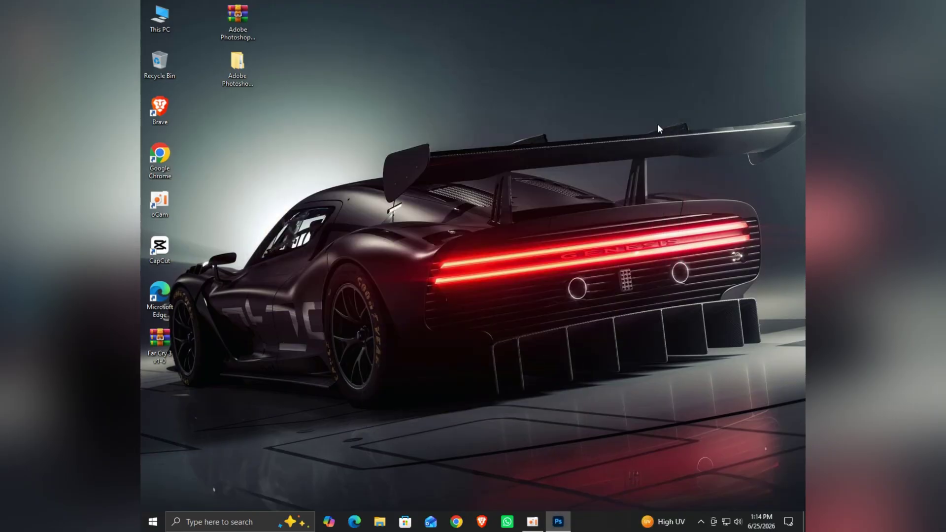
{"action": "right_click", "coordinate": [587, 134]}
{"action": "left_click", "coordinate": [611, 170]}
- Drag Adobe Photoshop 2023 from Start's Recently added onto the desktop as a shortcut
{"action": "left_click", "coordinate": [153, 521]}
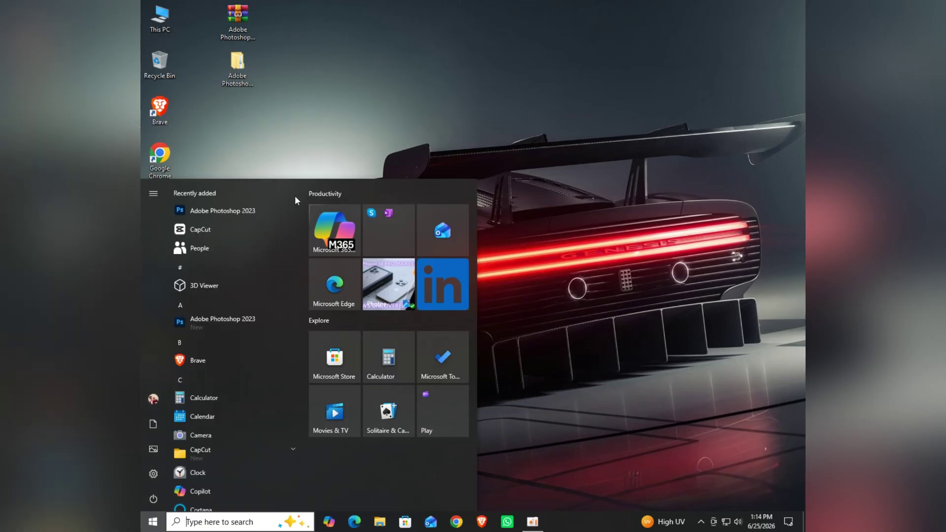
{"action": "right_click", "coordinate": [232, 211]}
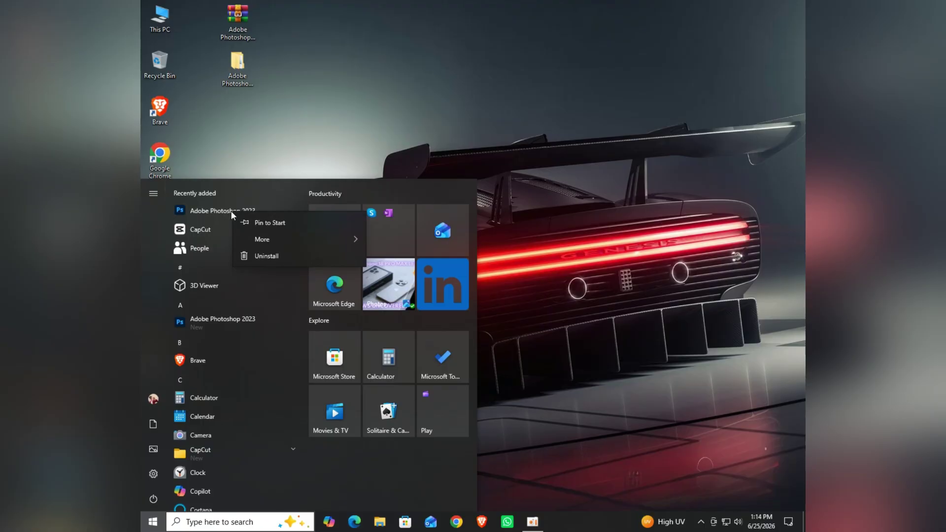
{"action": "left_click", "coordinate": [218, 210]}
{"action": "left_click_drag", "start_coordinate": [219, 210], "coordinate": [242, 118]}
{"action": "right_click", "coordinate": [345, 88]}
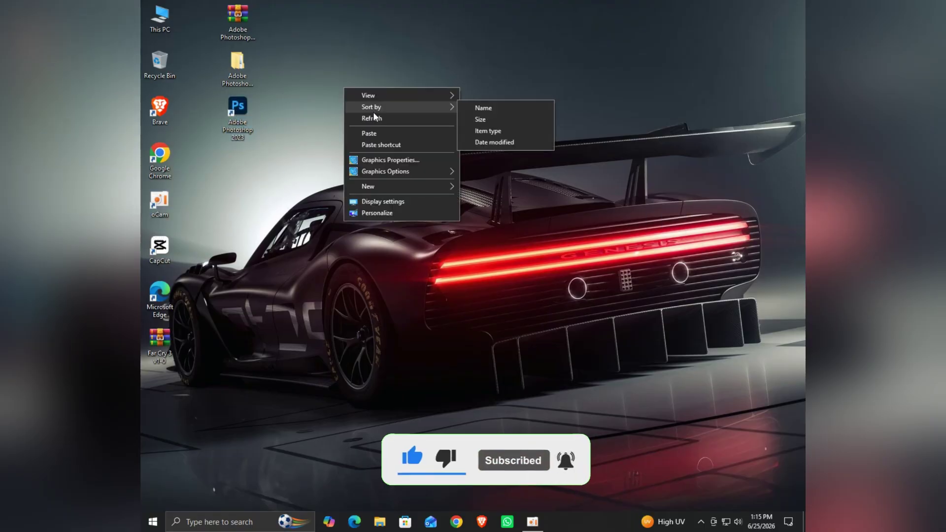
{"action": "left_click", "coordinate": [372, 117]}
{"action": "right_click", "coordinate": [373, 114]}
{"action": "right_click", "coordinate": [242, 120]}
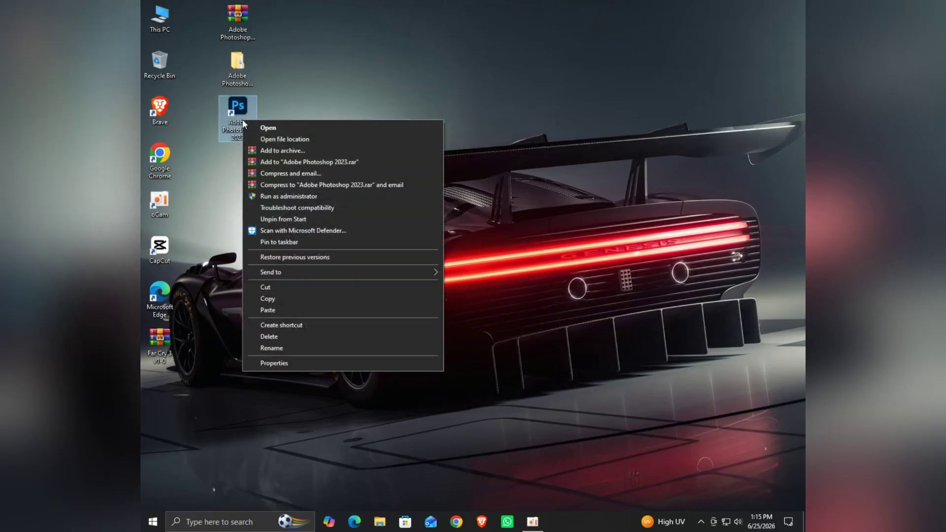
- Launch Photoshop as administrator and create a Default Photoshop Size document (2100 × 1500 px)
{"action": "left_click", "coordinate": [277, 195]}
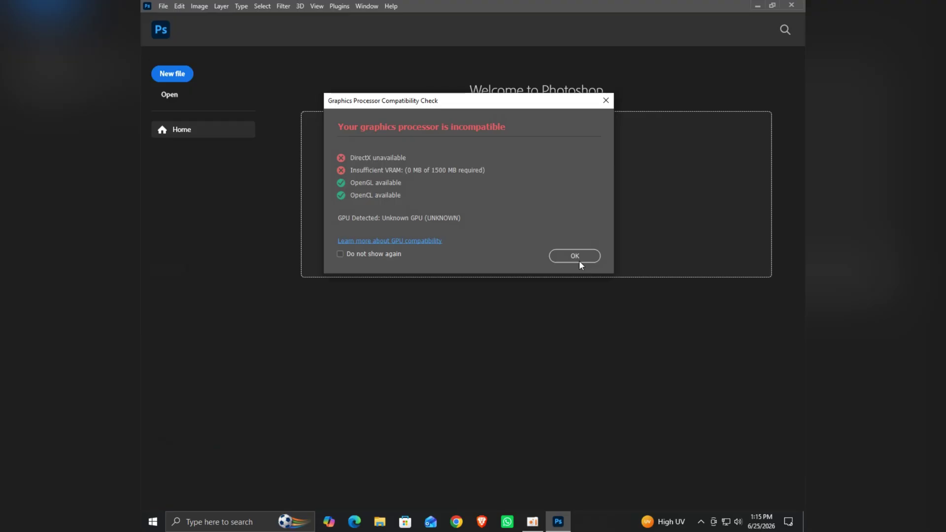
{"action": "left_click", "coordinate": [579, 260]}
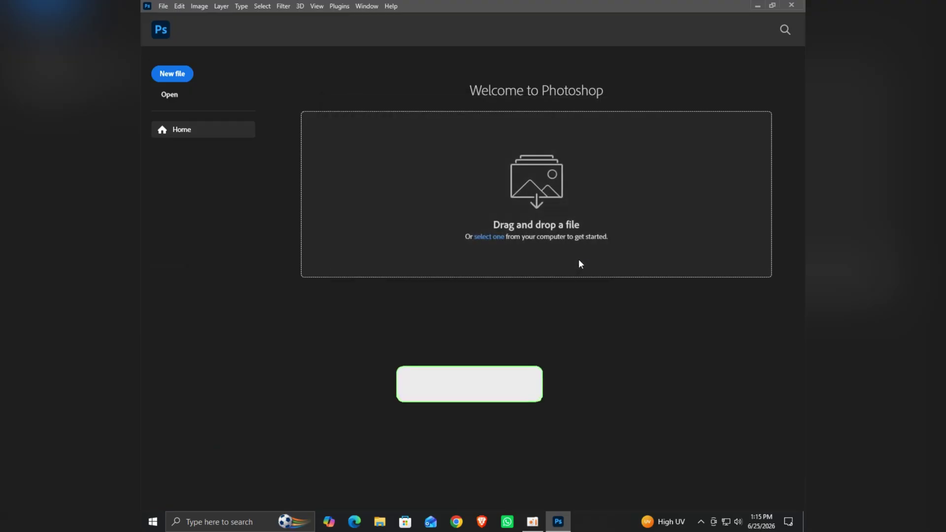
{"action": "left_click", "coordinate": [187, 74]}
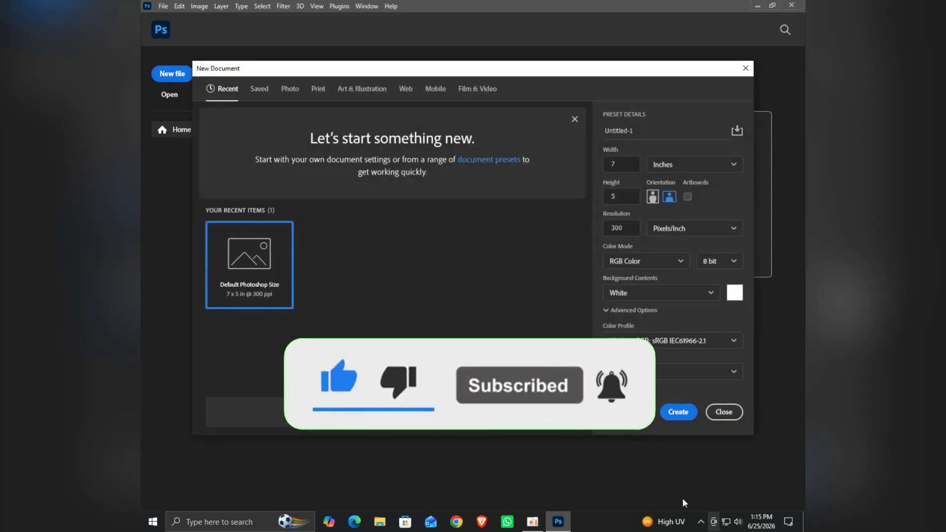
{"action": "left_click", "coordinate": [678, 412]}
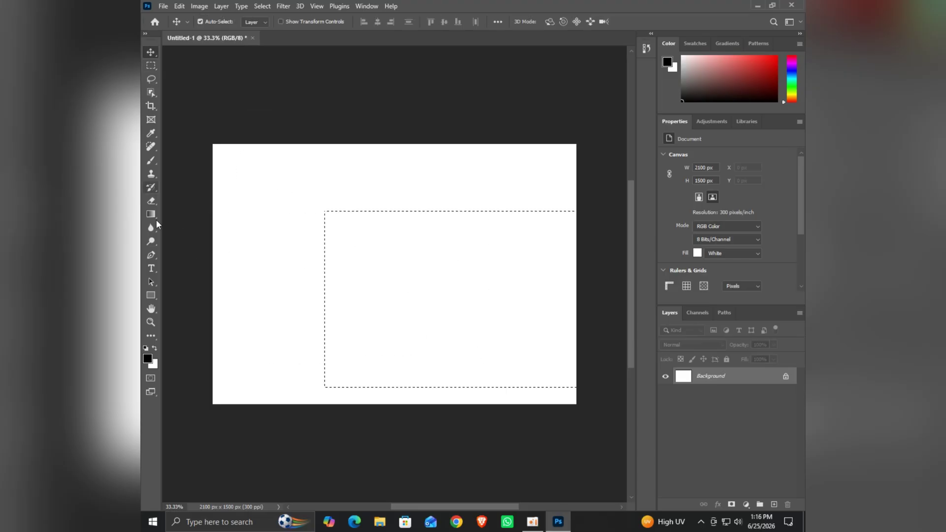
- Fill the selection with a gradient, ending as a narrow white-to-black band at left
{"action": "left_click", "coordinate": [150, 216]}
{"action": "left_click_drag", "start_coordinate": [280, 205], "coordinate": [493, 372]}
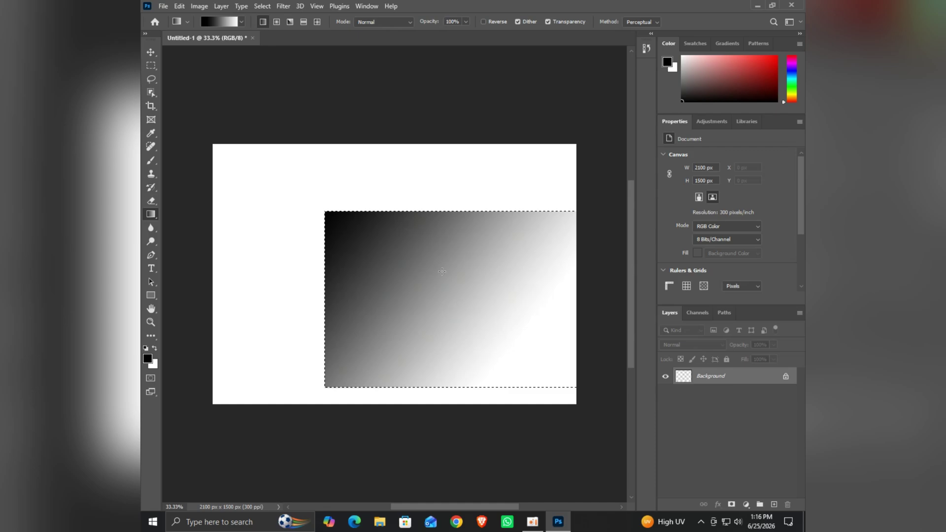
{"action": "left_click_drag", "start_coordinate": [442, 272], "coordinate": [376, 220]}
{"action": "left_click_drag", "start_coordinate": [377, 268], "coordinate": [322, 269]}
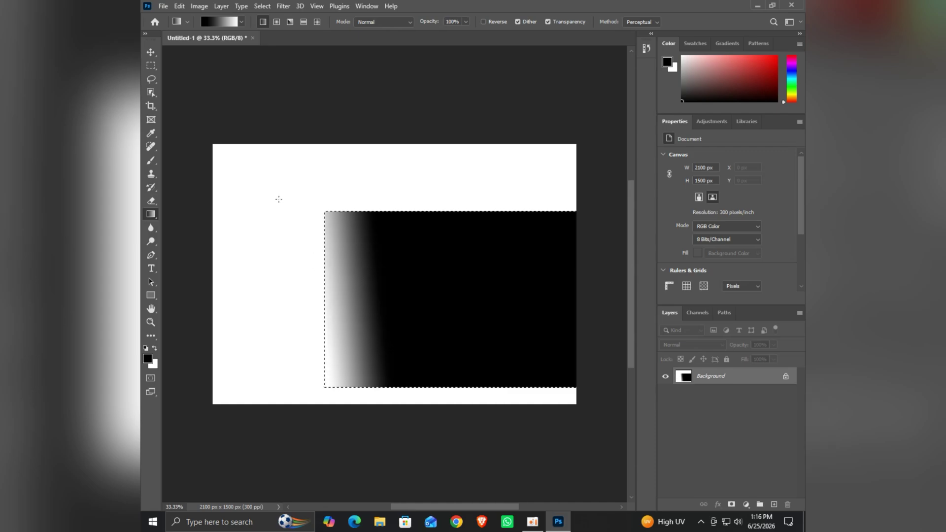
{"action": "scroll", "coordinate": [215, 231], "scroll_direction": "down", "scroll_amount": 1}
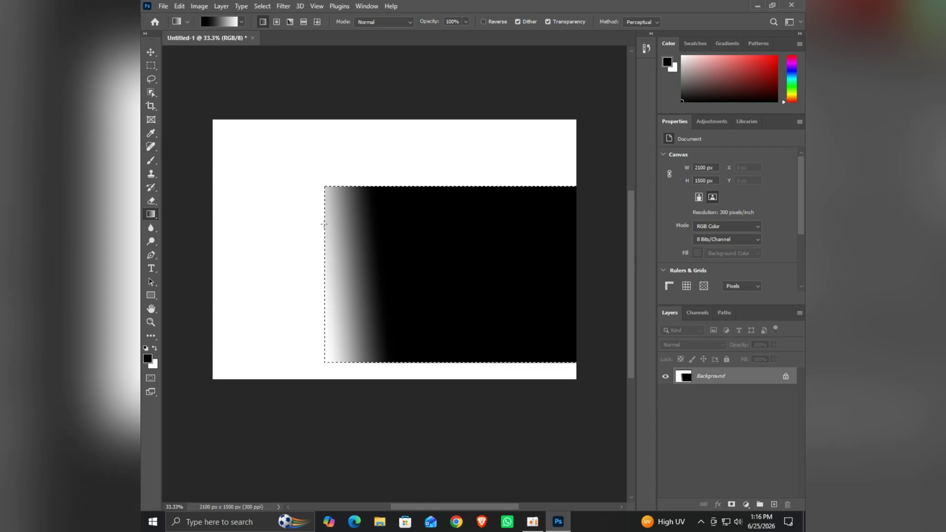
{"action": "scroll", "coordinate": [316, 222], "scroll_direction": "up", "scroll_amount": 1}
{"action": "scroll", "coordinate": [302, 243], "scroll_direction": "down", "scroll_amount": 1}
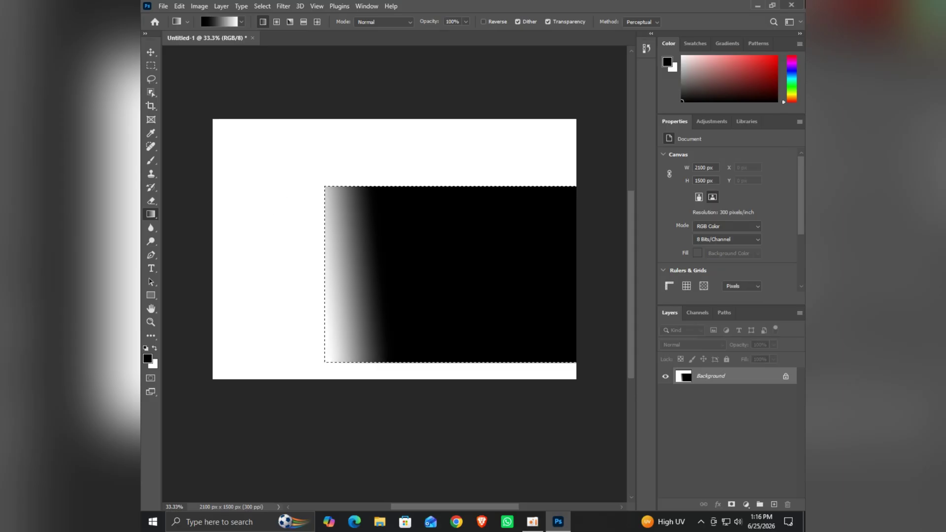
- Start quitting Photoshop, choose to save, then cancel the Save As dialog
{"action": "left_click", "coordinate": [802, 5]}
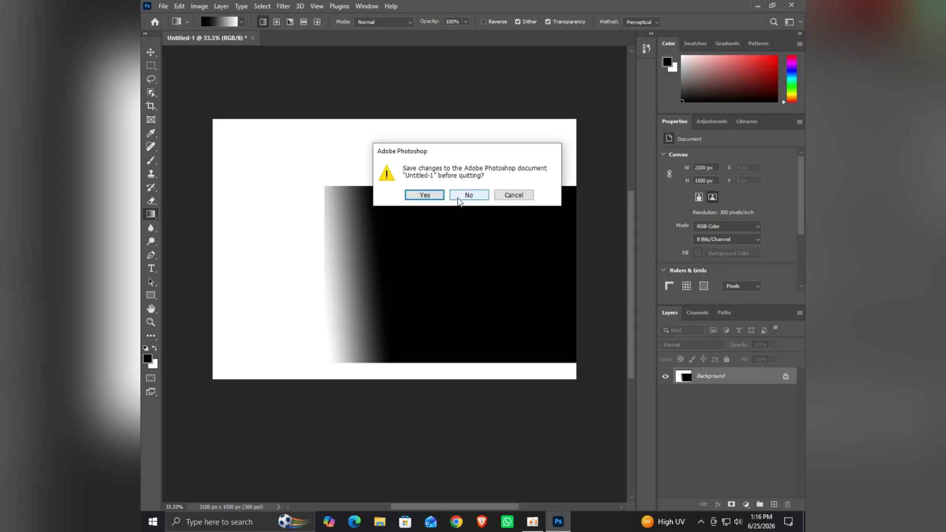
{"action": "left_click", "coordinate": [422, 197]}
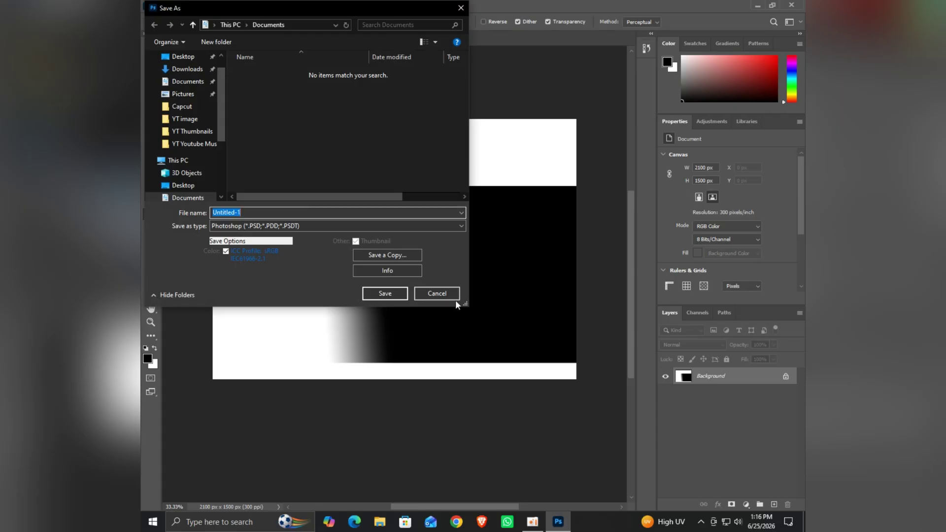
{"action": "left_click", "coordinate": [454, 294]}
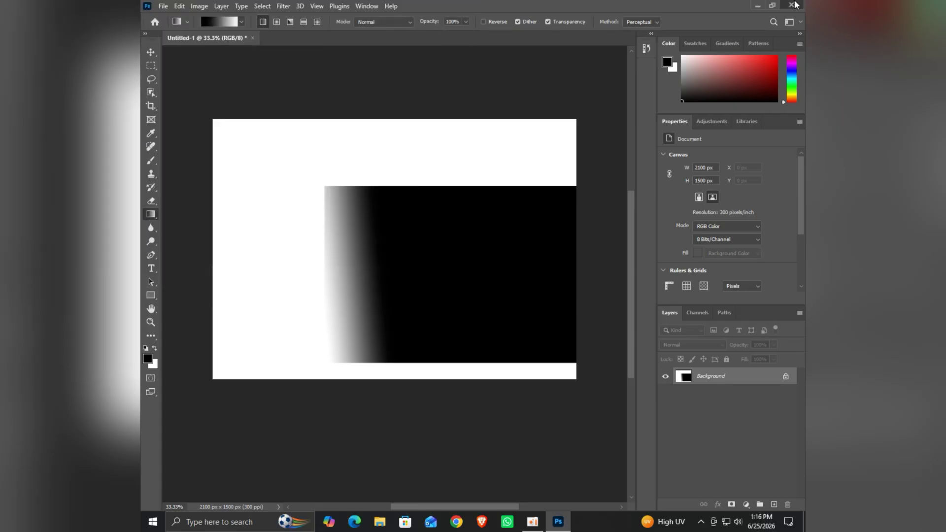